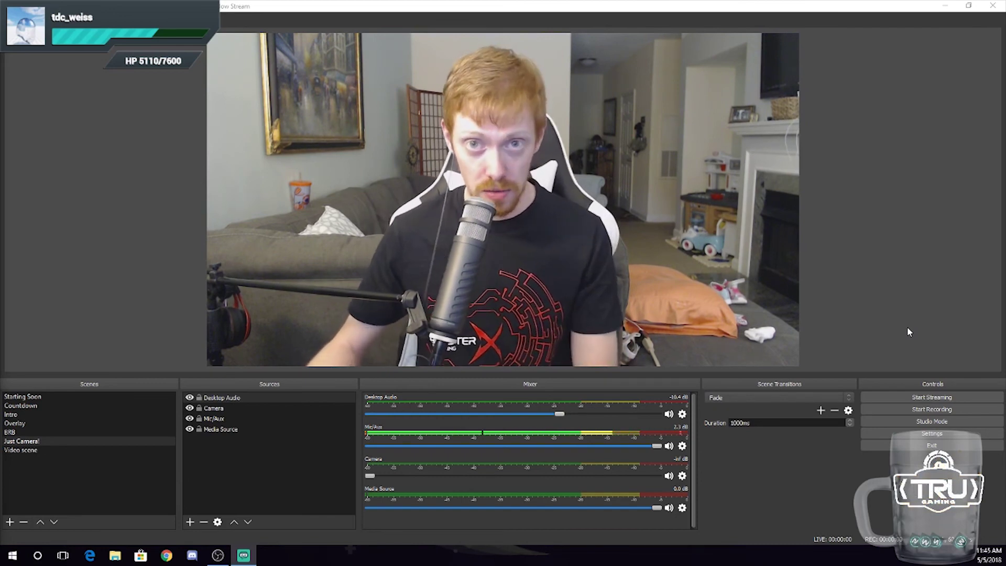
Step: Open OBS Settings and try the Default theme, then return the interface to Dark
{"action": "left_click", "coordinate": [932, 434]}
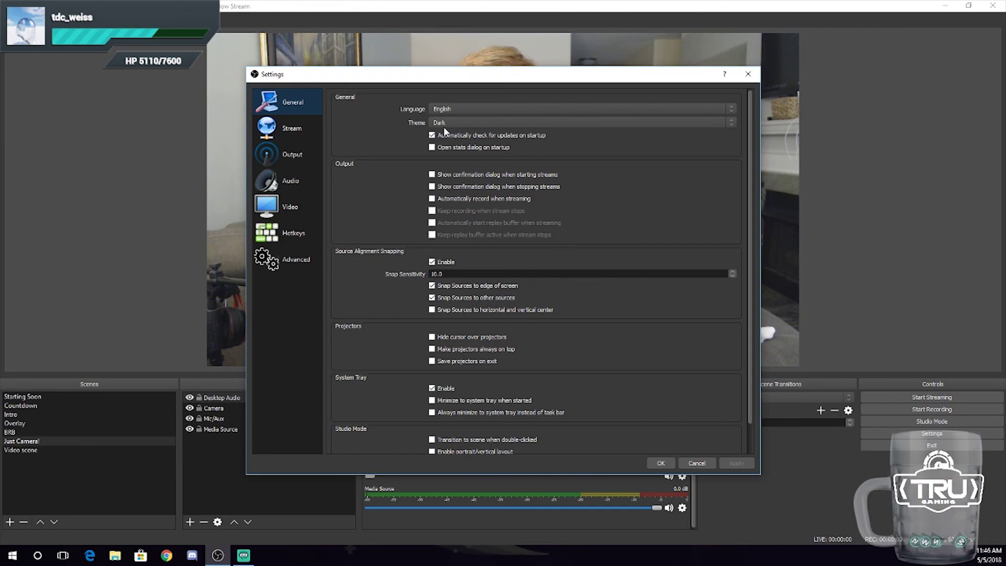
{"action": "mouse_move", "coordinate": [455, 84]}
{"action": "left_mouse_down"}
{"action": "mouse_move", "coordinate": [433, 241]}
{"action": "mouse_move", "coordinate": [433, 362]}
{"action": "mouse_move", "coordinate": [447, 376]}
{"action": "mouse_move", "coordinate": [477, 132]}
{"action": "mouse_move", "coordinate": [469, 88]}
{"action": "left_mouse_up"}
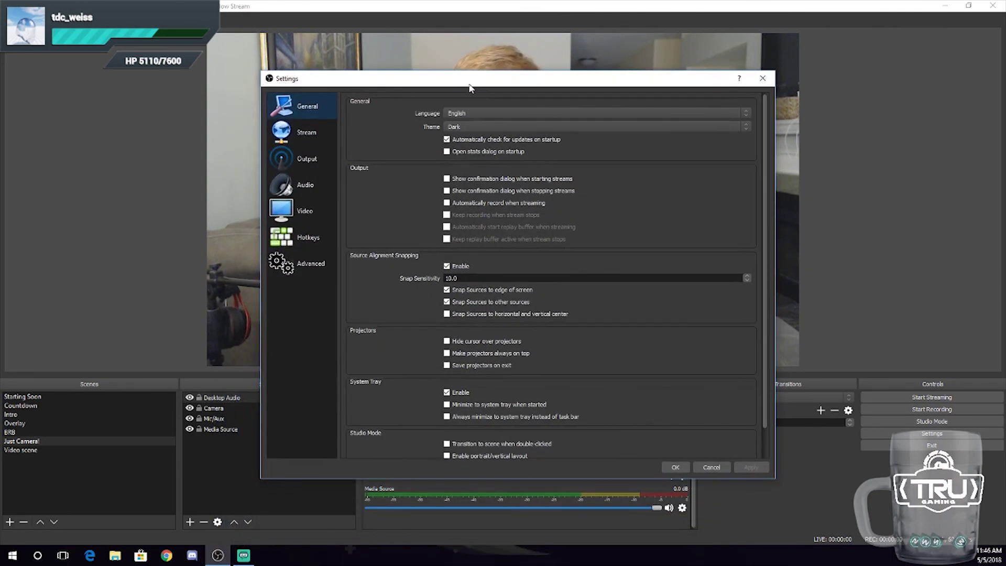
{"action": "left_click", "coordinate": [465, 127]}
{"action": "left_click", "coordinate": [460, 149]}
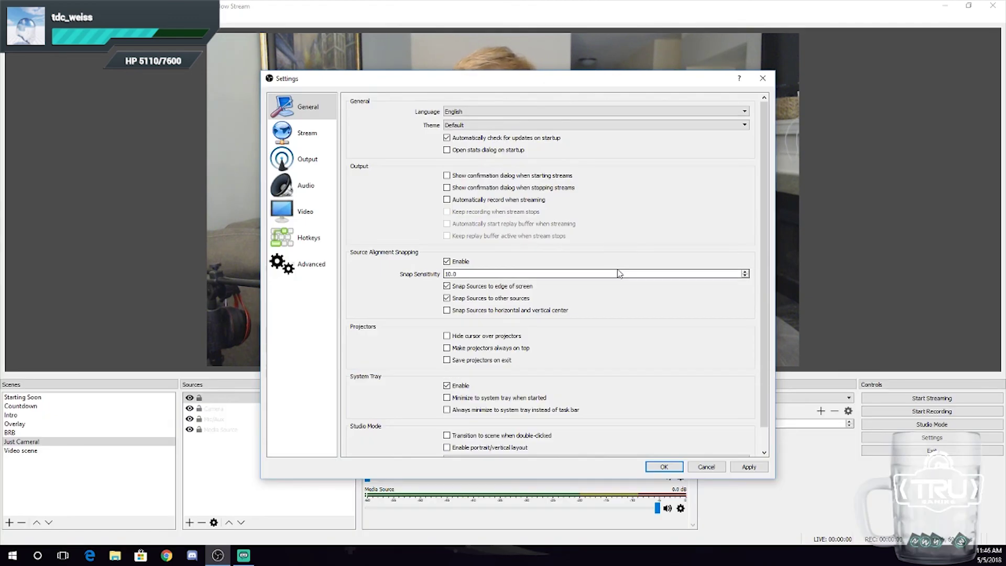
{"action": "left_click", "coordinate": [489, 127]}
{"action": "left_click", "coordinate": [474, 141]}
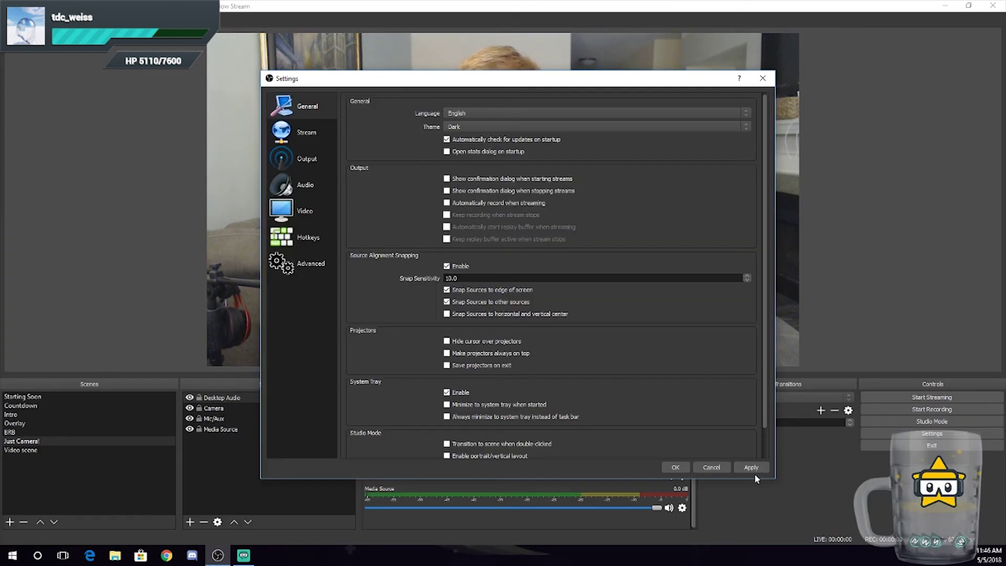
Step: Reposition the Settings window to uncover the webcam preview, ending near the top
{"action": "left_click_drag", "start_coordinate": [495, 78], "coordinate": [455, 313]}
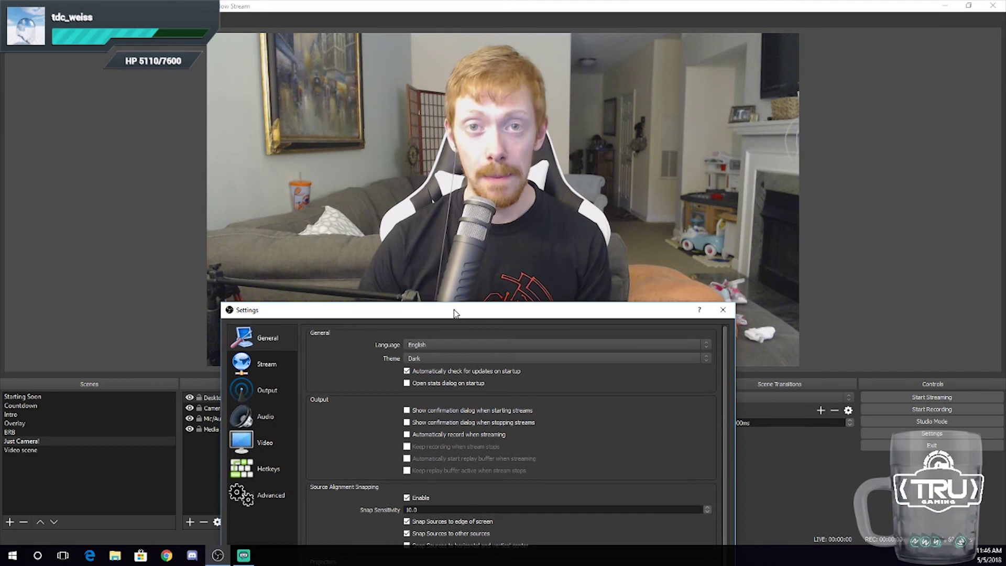
{"action": "left_click_drag", "start_coordinate": [454, 313], "coordinate": [459, 313]}
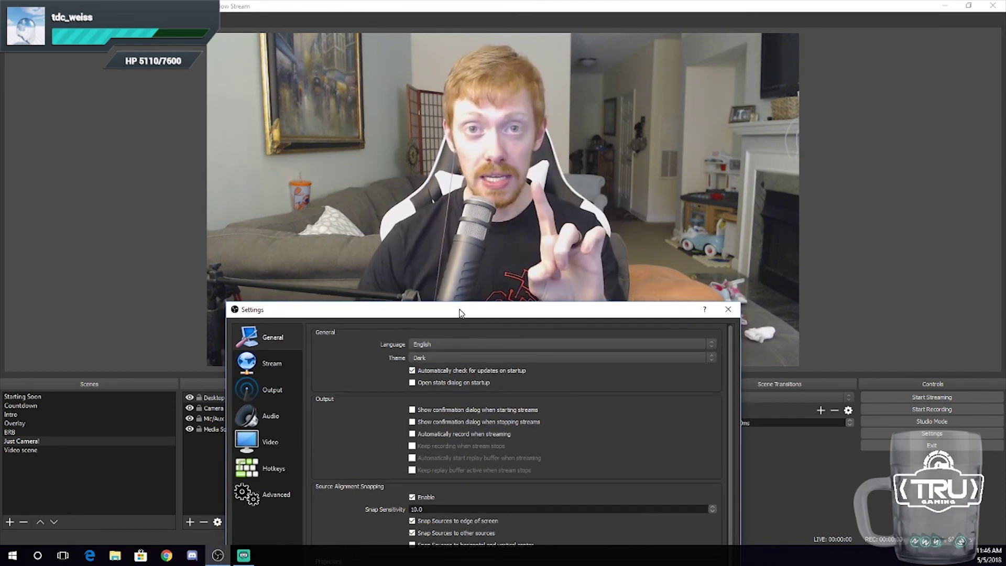
{"action": "left_click_drag", "start_coordinate": [460, 313], "coordinate": [467, 75]}
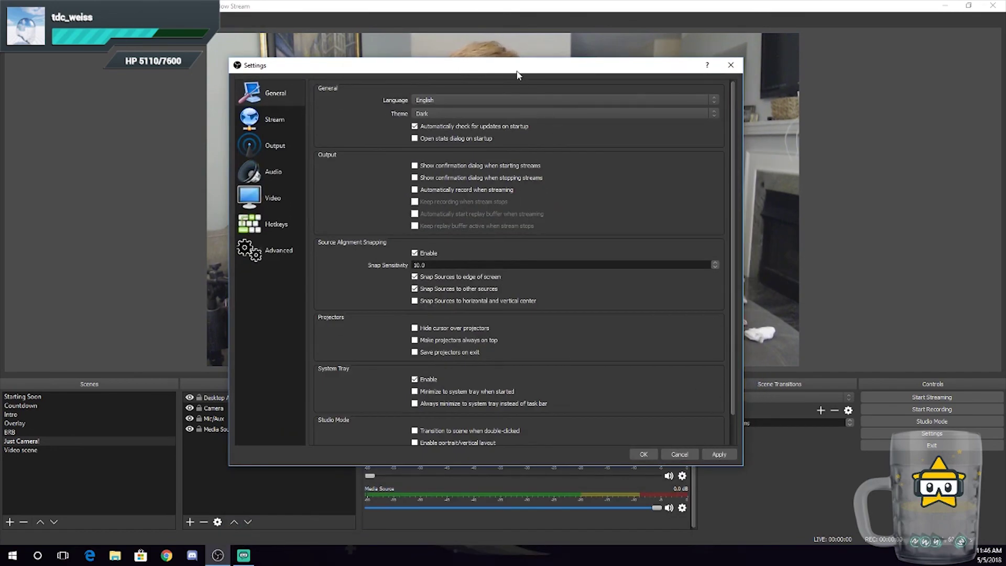
{"action": "left_click_drag", "start_coordinate": [517, 75], "coordinate": [504, 315]}
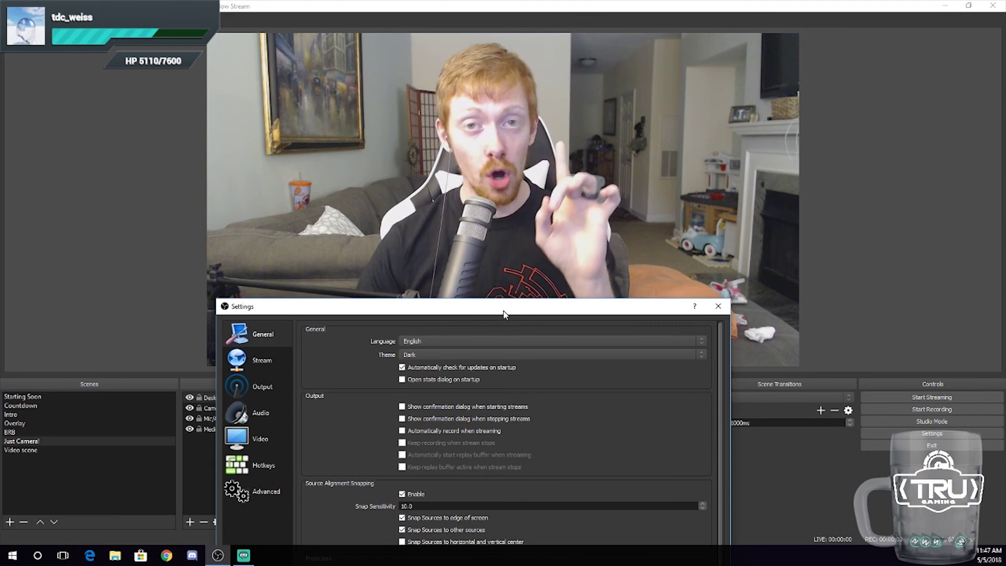
{"action": "left_click_drag", "start_coordinate": [504, 314], "coordinate": [504, 310]}
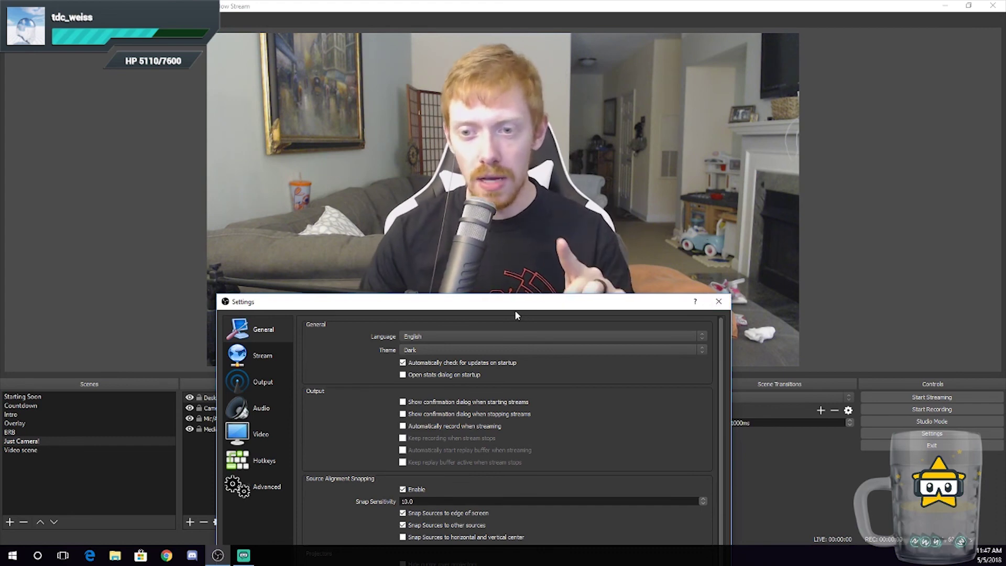
{"action": "left_click_drag", "start_coordinate": [516, 313], "coordinate": [527, 95]}
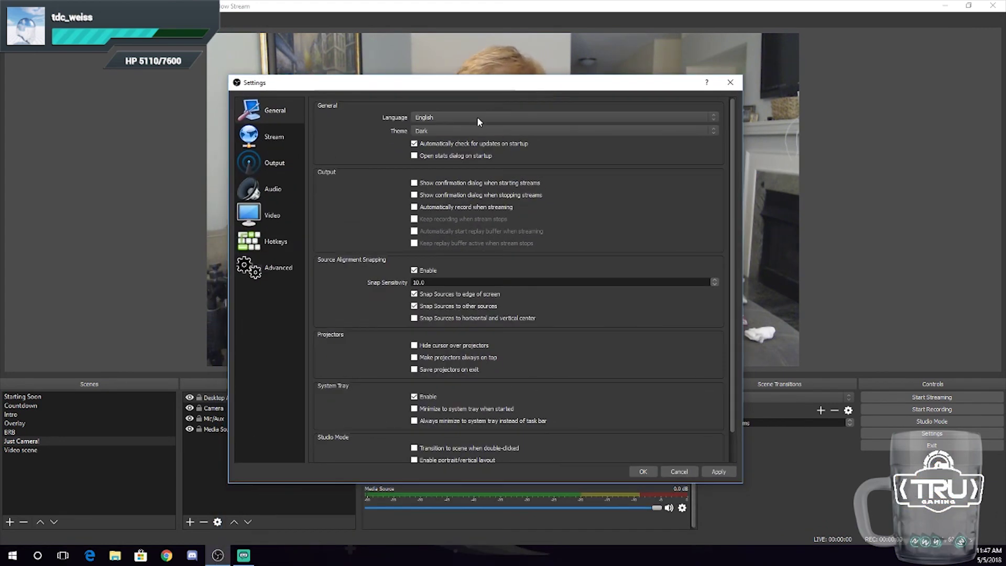
Step: On the Stream page, review the services list, keeping Mixer.com - FTL
{"action": "left_click", "coordinate": [276, 138]}
{"action": "left_click_drag", "start_coordinate": [487, 84], "coordinate": [476, 225]}
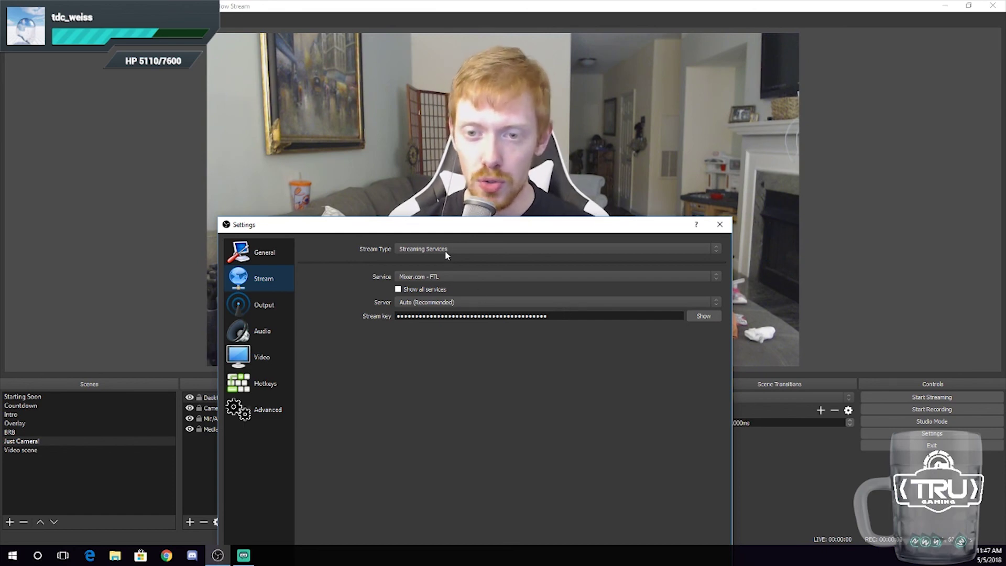
{"action": "left_click", "coordinate": [433, 278]}
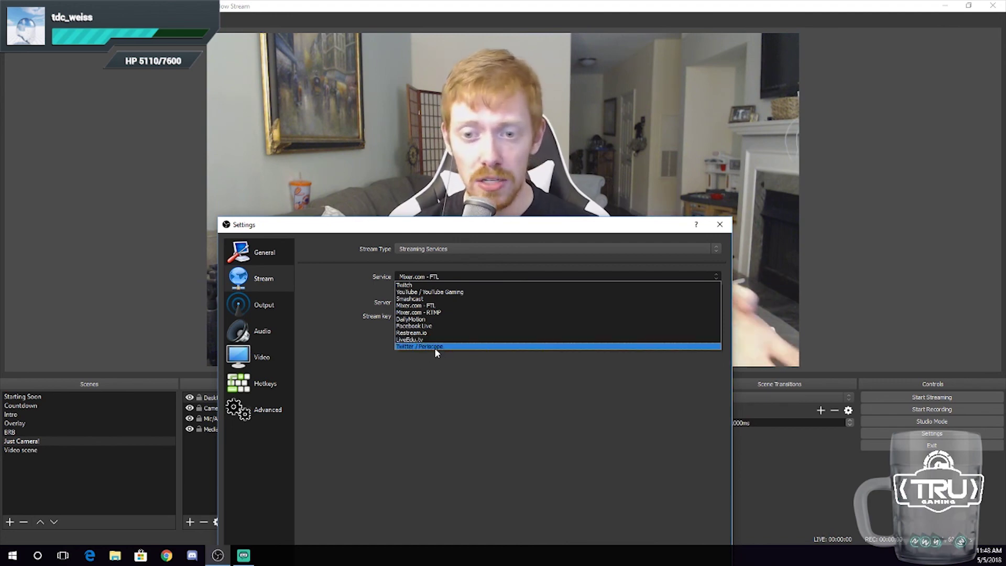
{"action": "left_click", "coordinate": [561, 413]}
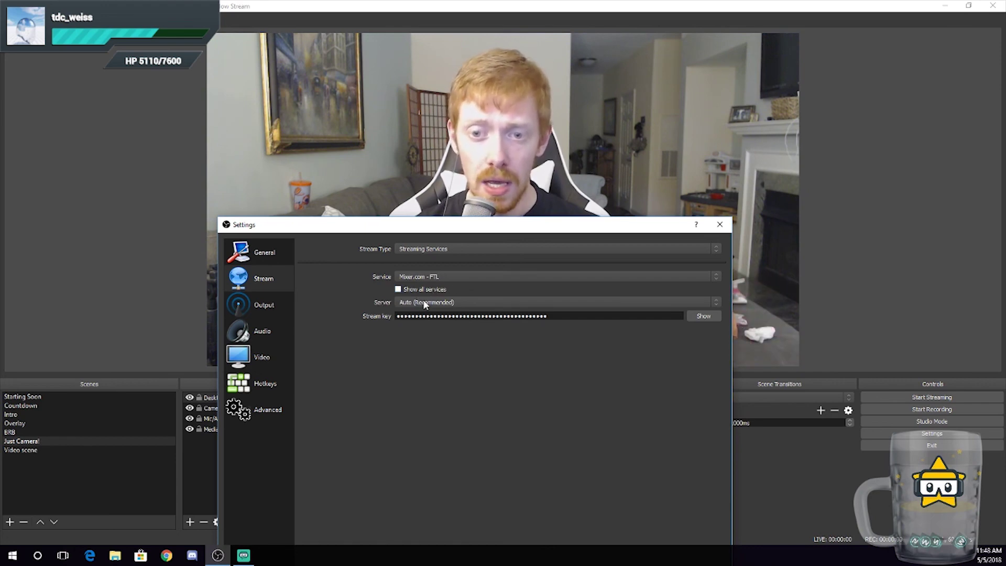
{"action": "left_click", "coordinate": [430, 279]}
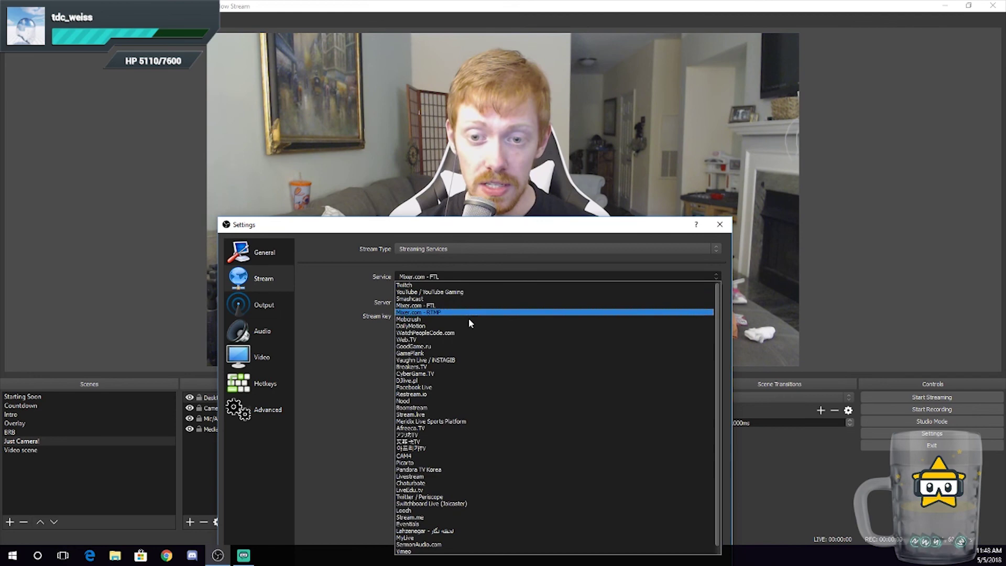
{"action": "left_click", "coordinate": [340, 303]}
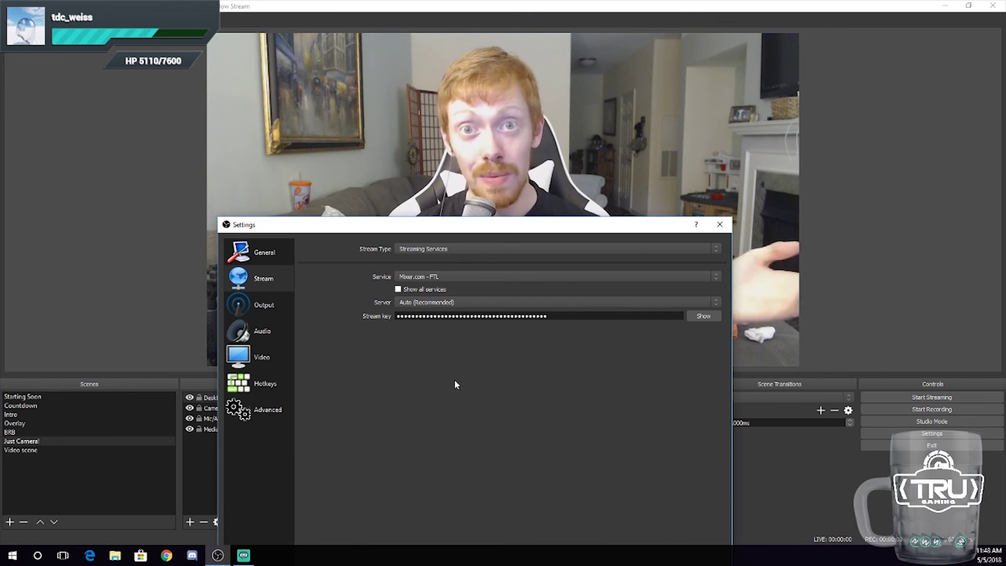
Step: Leave the server on Auto (Recommended) and move to the Output page
{"action": "left_click", "coordinate": [420, 303]}
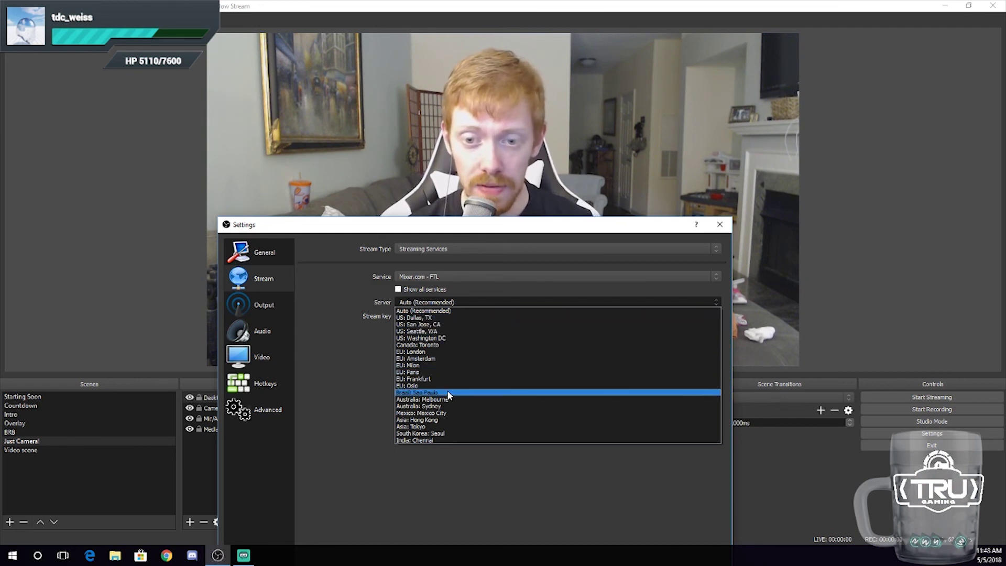
{"action": "left_click", "coordinate": [327, 376]}
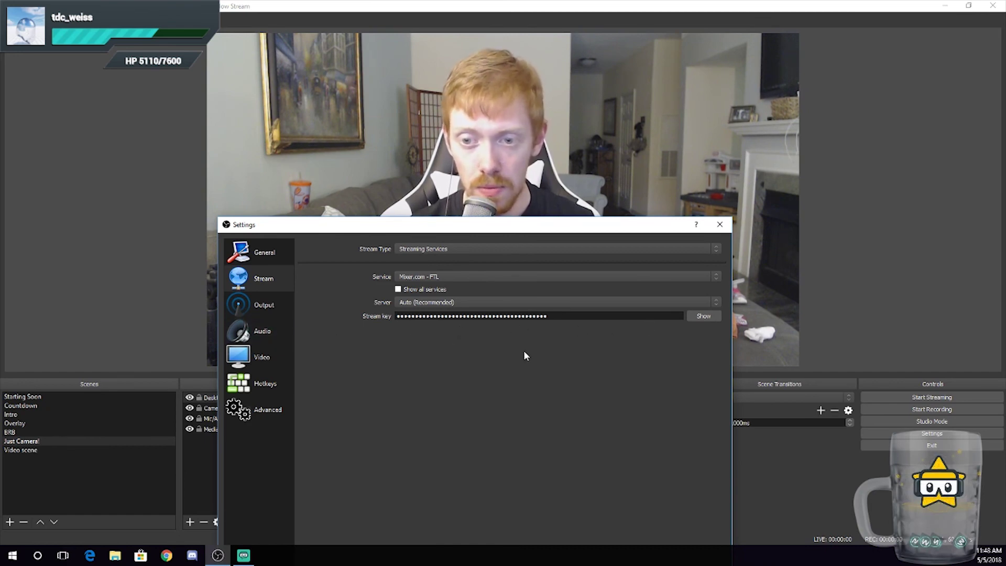
{"action": "left_click", "coordinate": [285, 307]}
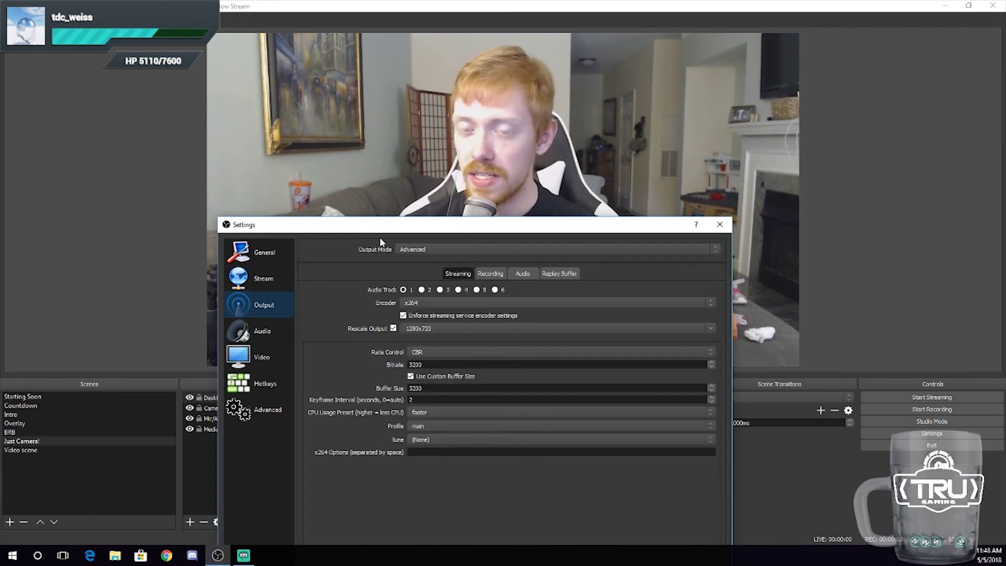
{"action": "left_click", "coordinate": [432, 249]}
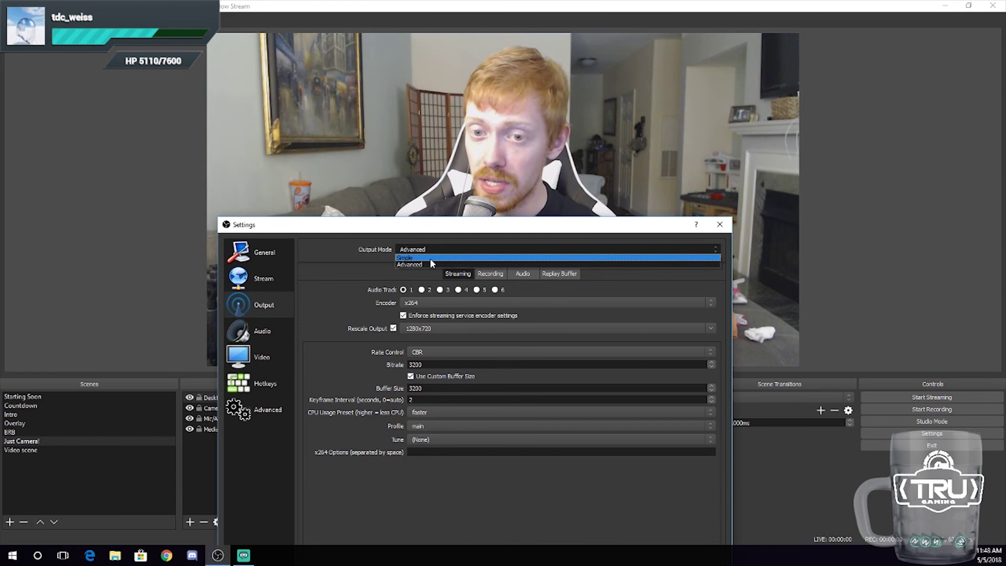
{"action": "left_click", "coordinate": [436, 257]}
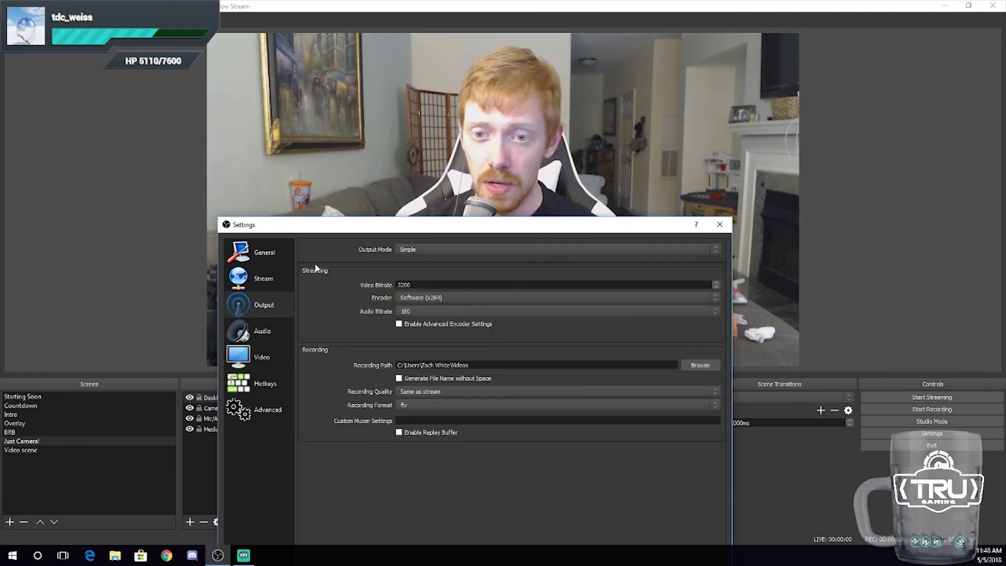
{"action": "left_click", "coordinate": [425, 250]}
{"action": "left_click", "coordinate": [420, 264]}
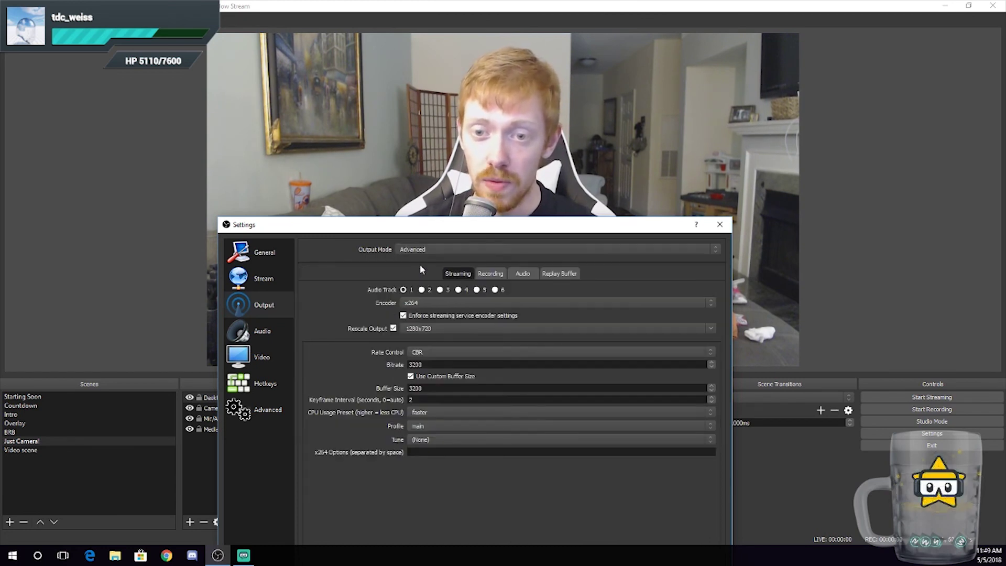
Step: Keep x264 selected as the streaming encoder
{"action": "left_click", "coordinate": [424, 307]}
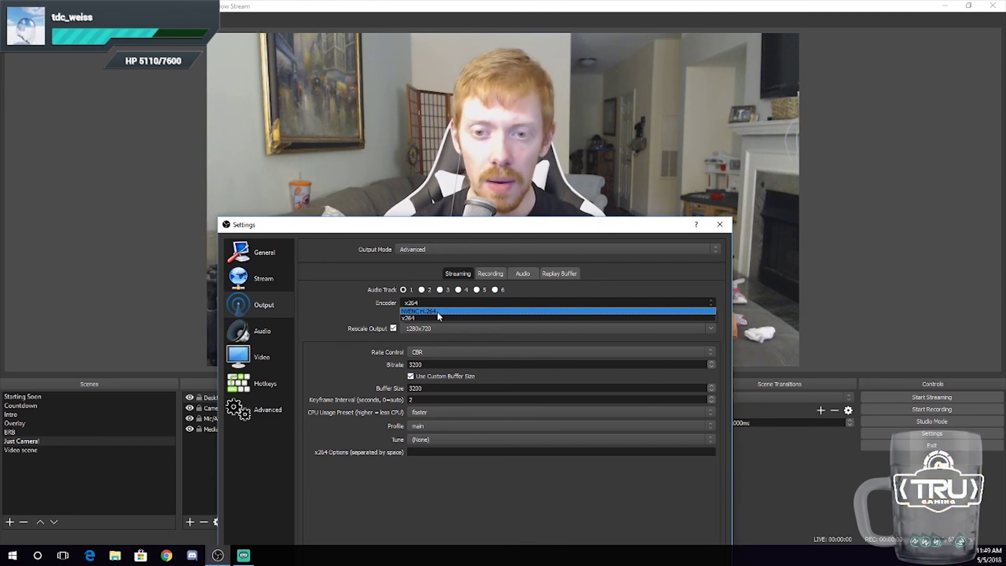
{"action": "left_click", "coordinate": [416, 318]}
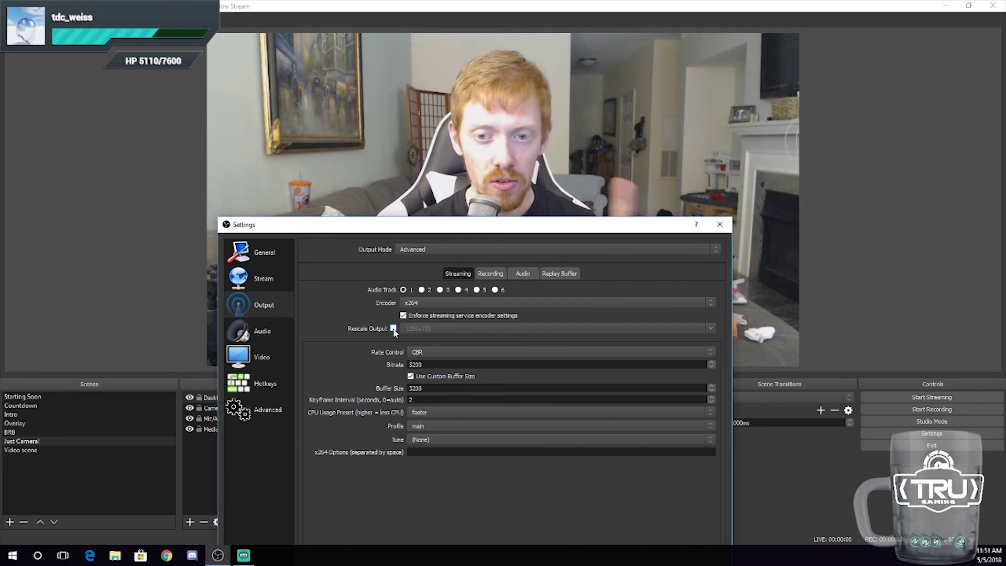
Step: Re-enable 1280x720 rescaling and set both bitrate and custom buffer size to 2500
{"action": "left_click", "coordinate": [393, 329]}
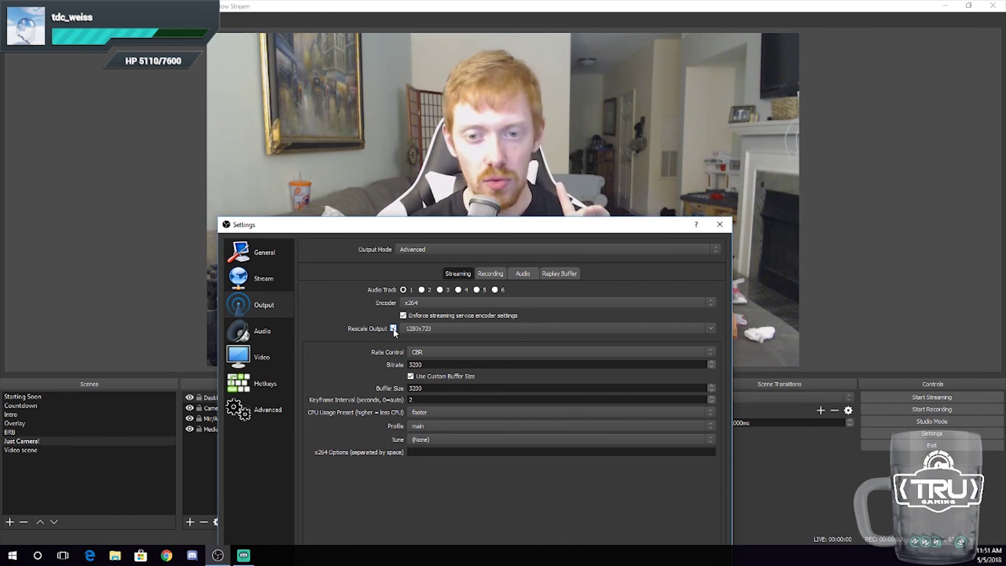
{"action": "double_click", "coordinate": [434, 364]}
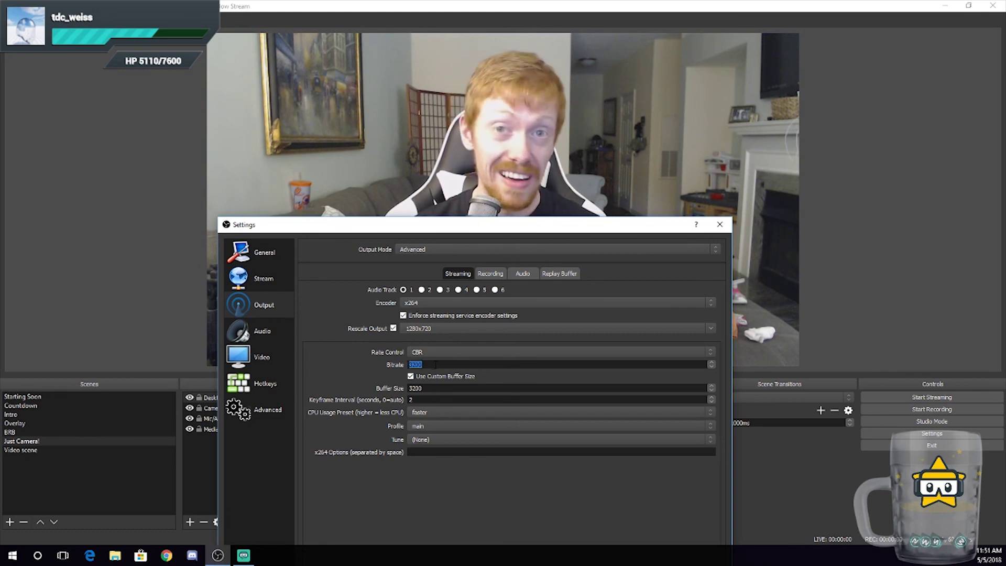
{"action": "type", "text": "25"}
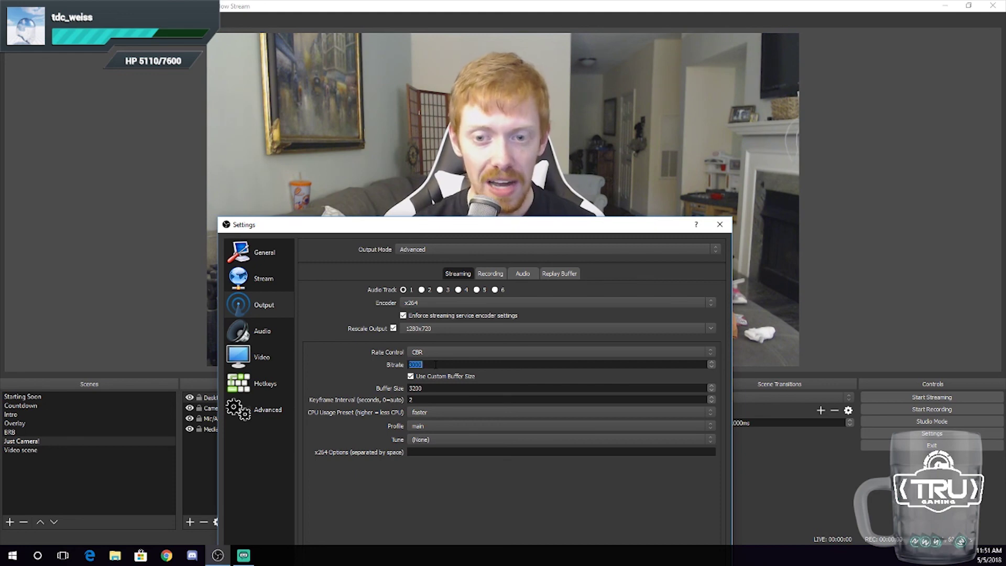
{"action": "type", "text": "400"}
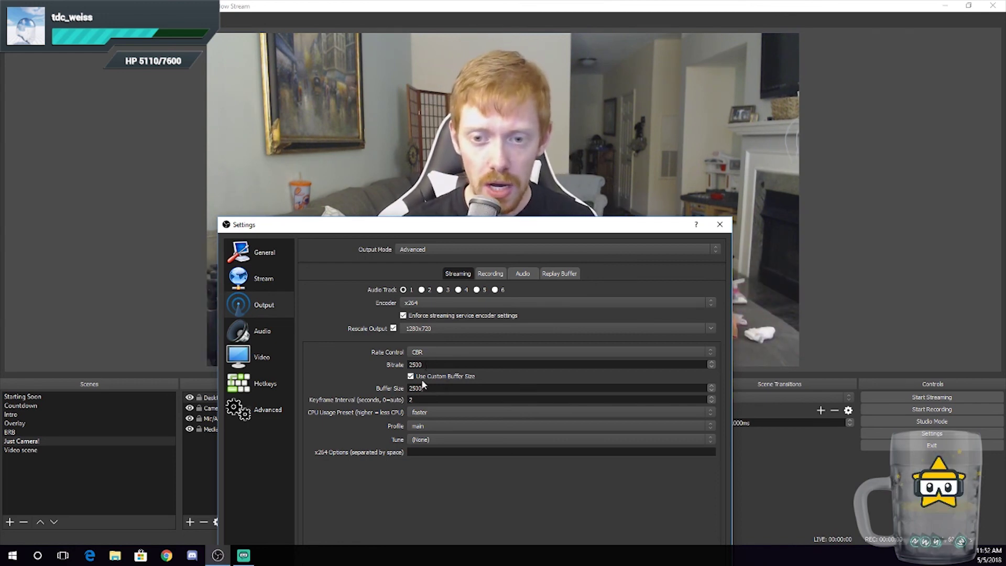
{"action": "left_click", "coordinate": [410, 377]}
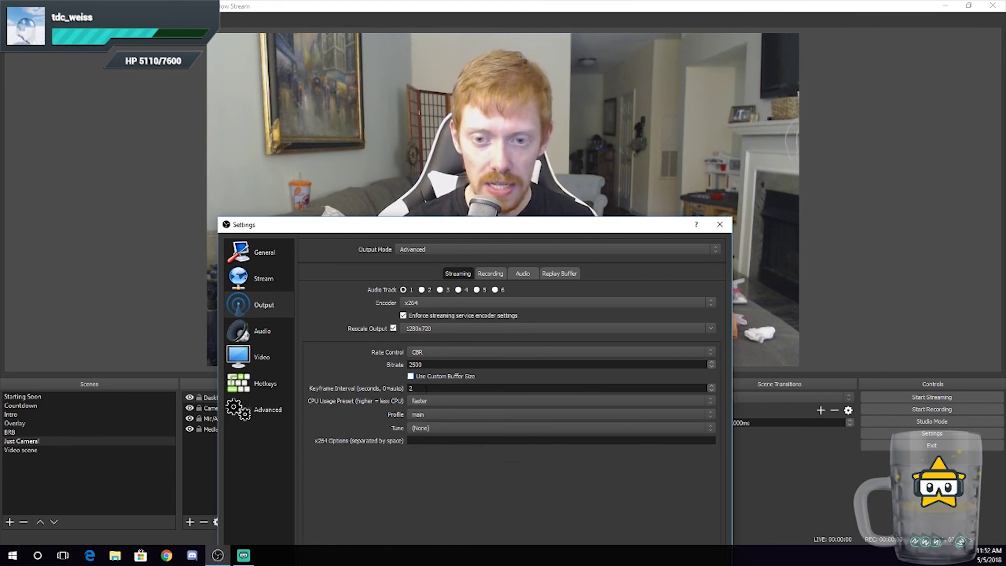
{"action": "left_click", "coordinate": [411, 376]}
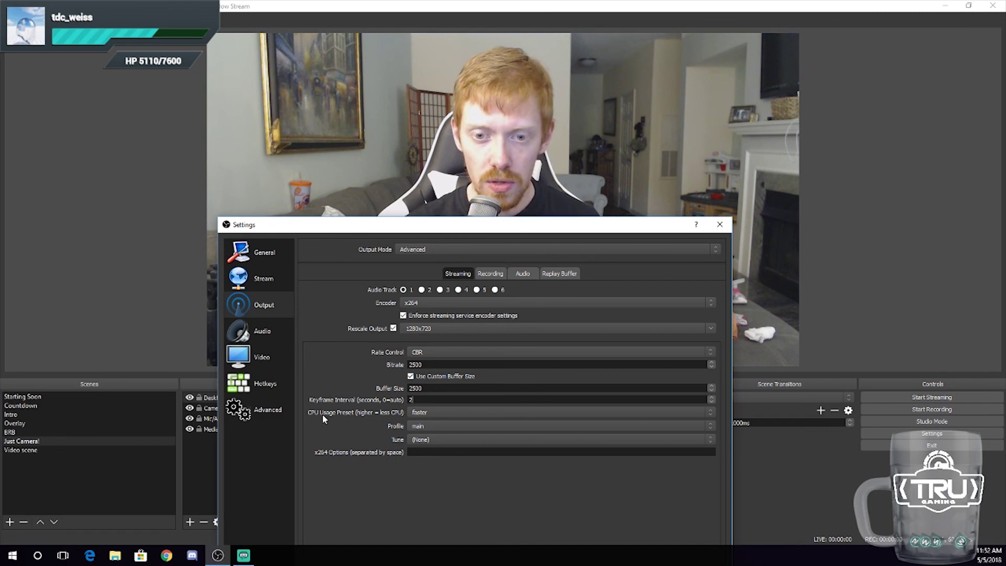
Step: Switch the x264 CPU usage preset from faster to ultrafast
{"action": "left_click", "coordinate": [427, 413]}
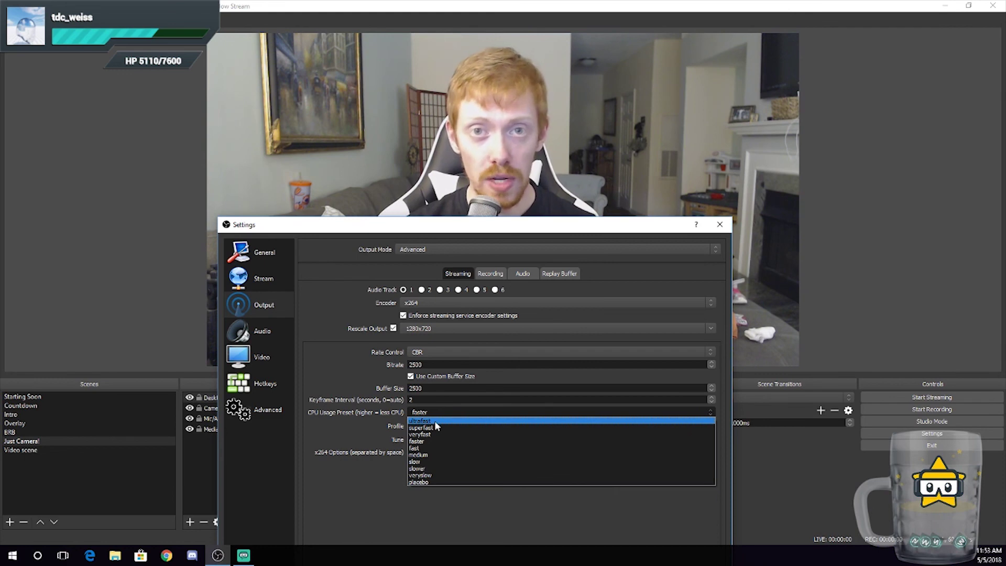
{"action": "left_click", "coordinate": [435, 421]}
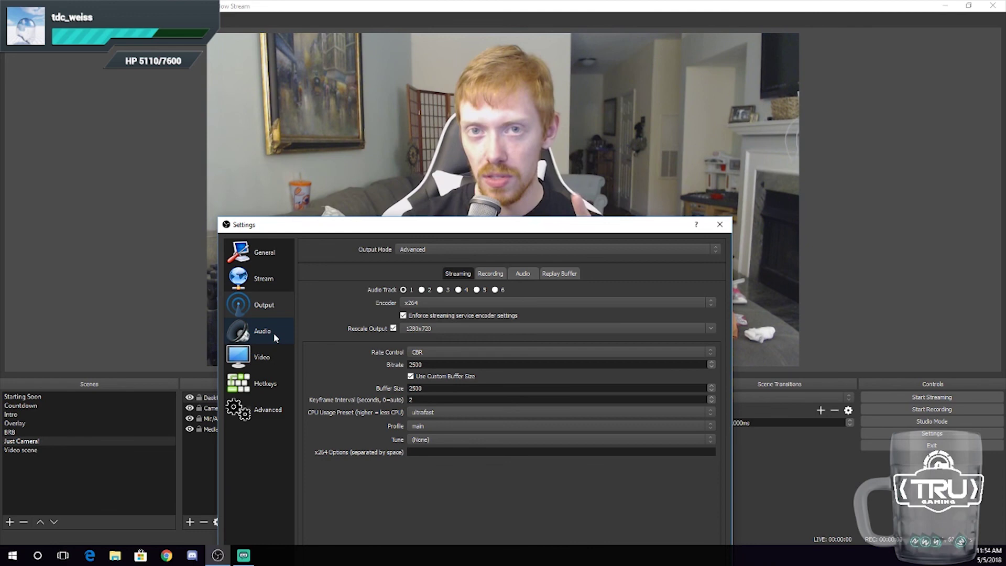
Step: Compare Video against Output settings, keeping 1280x720 output and the Bicubic downscale filter
{"action": "left_click", "coordinate": [268, 361]}
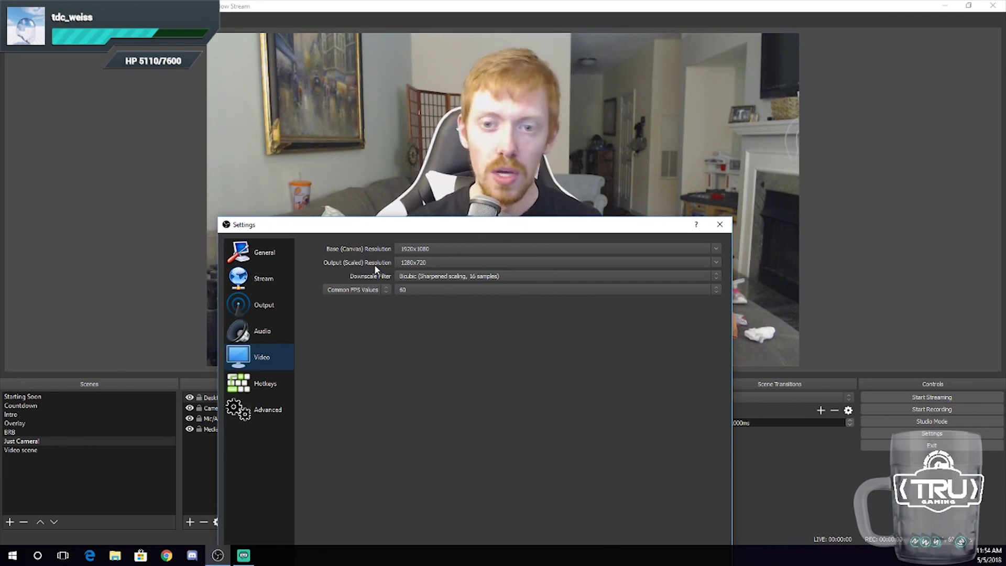
{"action": "left_click", "coordinate": [265, 305]}
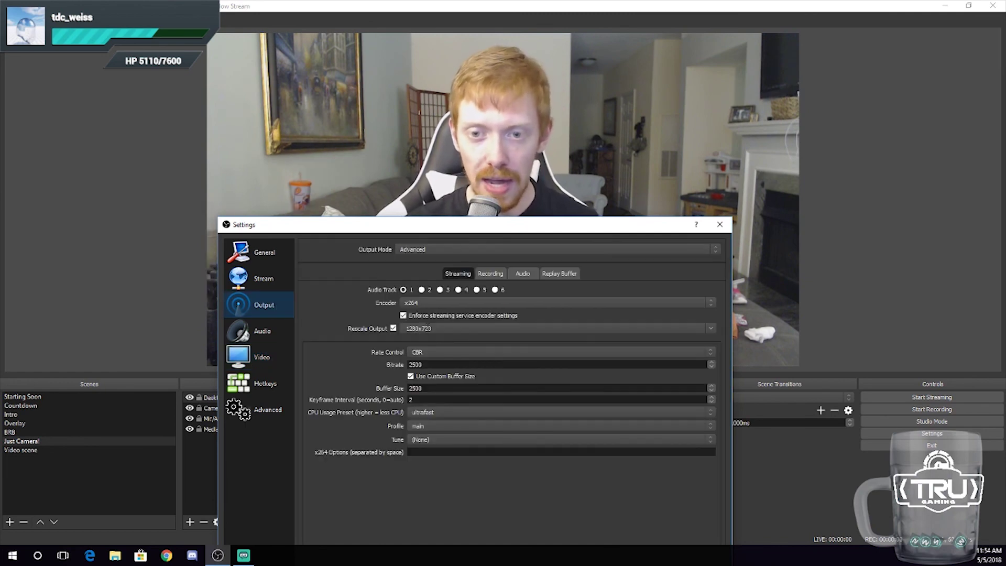
{"action": "left_click", "coordinate": [263, 358]}
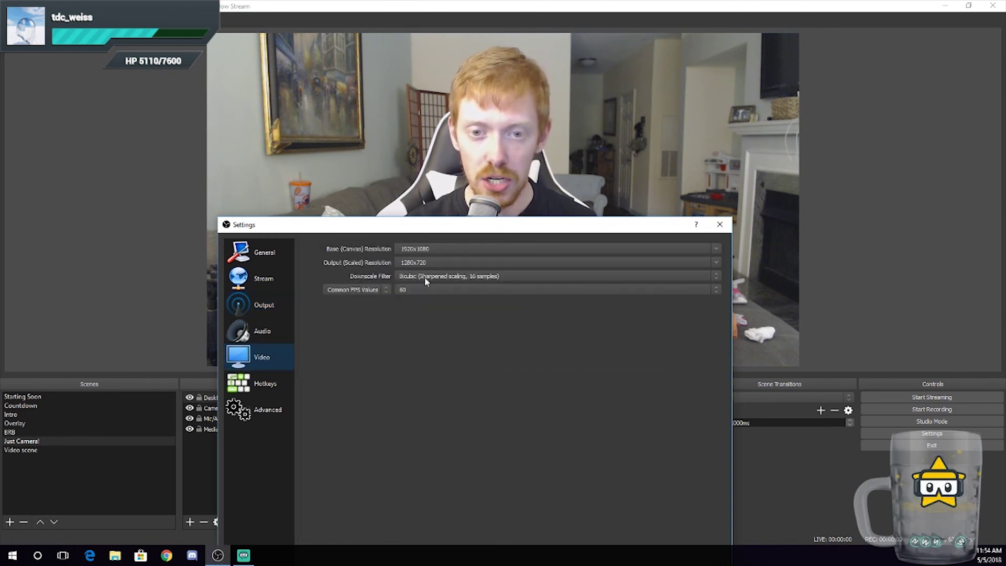
{"action": "left_click", "coordinate": [270, 306]}
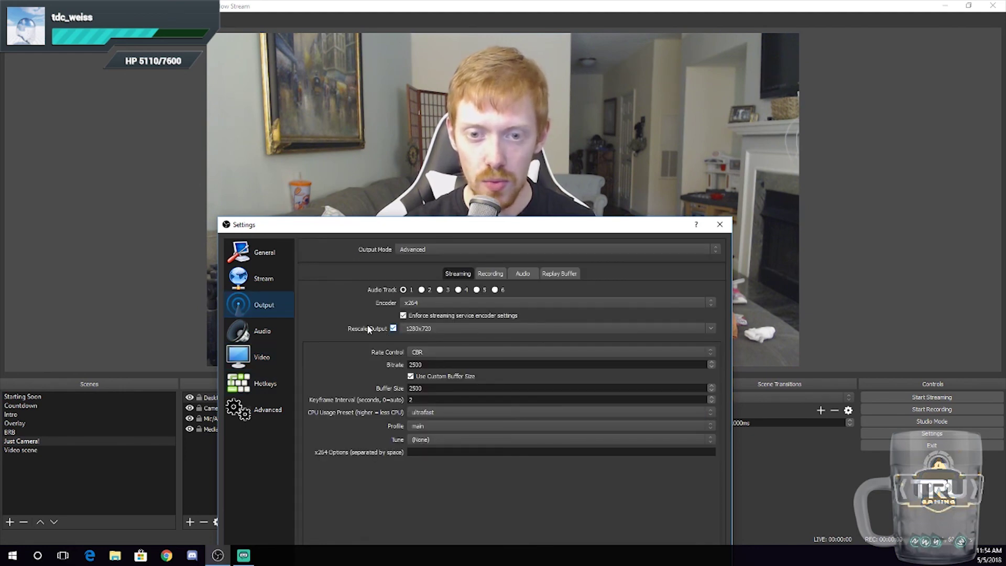
{"action": "left_click", "coordinate": [272, 355]}
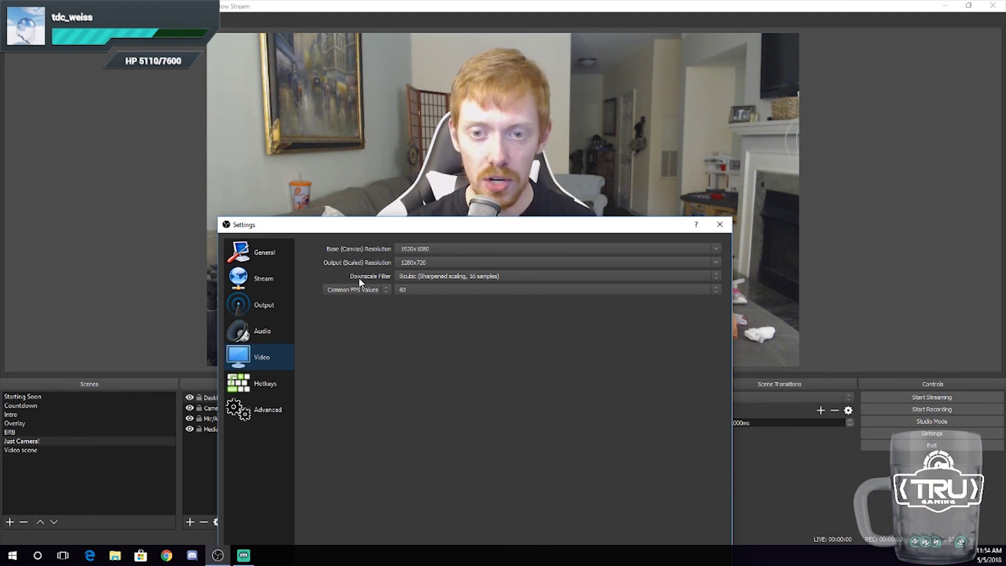
{"action": "left_click", "coordinate": [420, 277]}
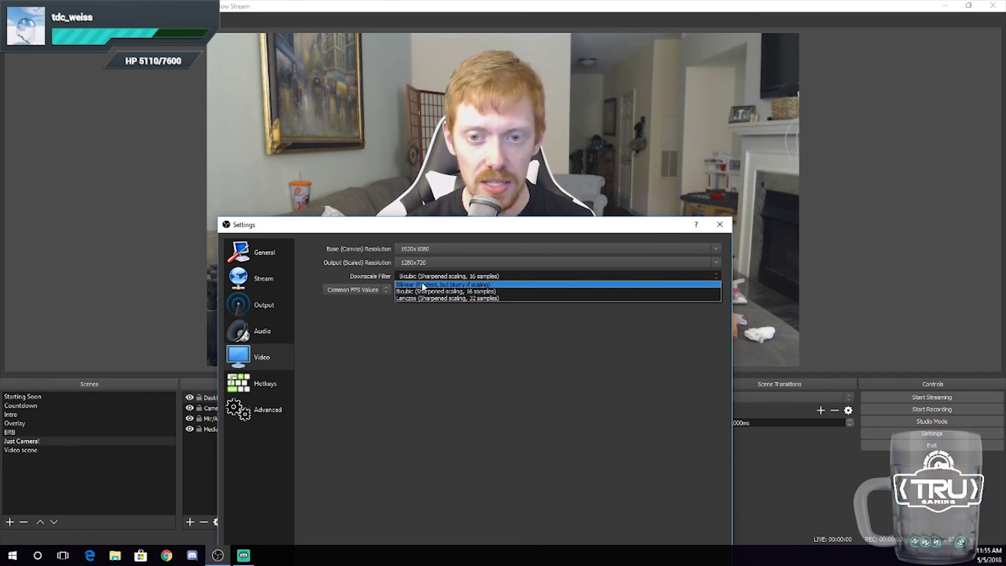
{"action": "left_click", "coordinate": [435, 306]}
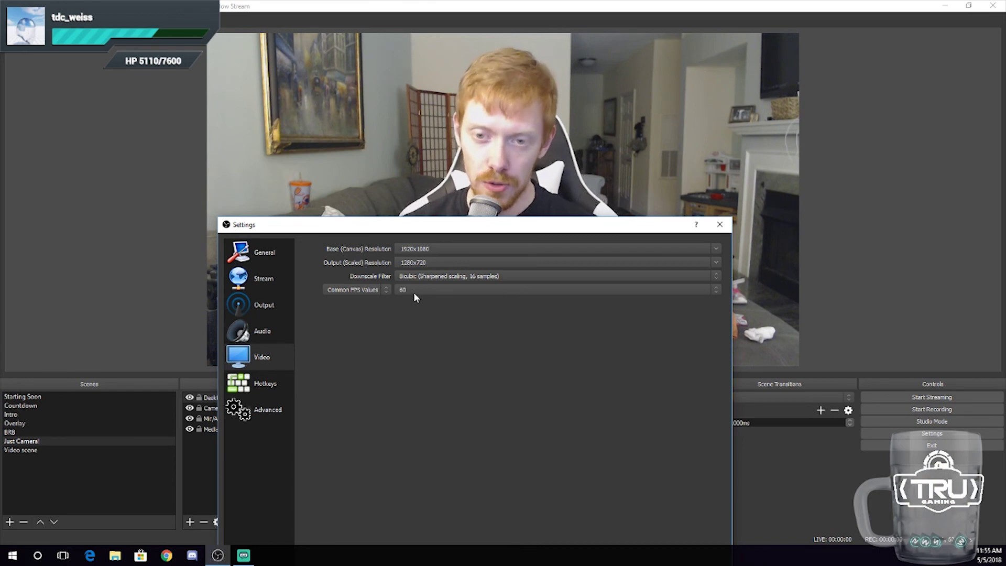
Step: Set Common FPS Values to 30
{"action": "left_click", "coordinate": [414, 292]}
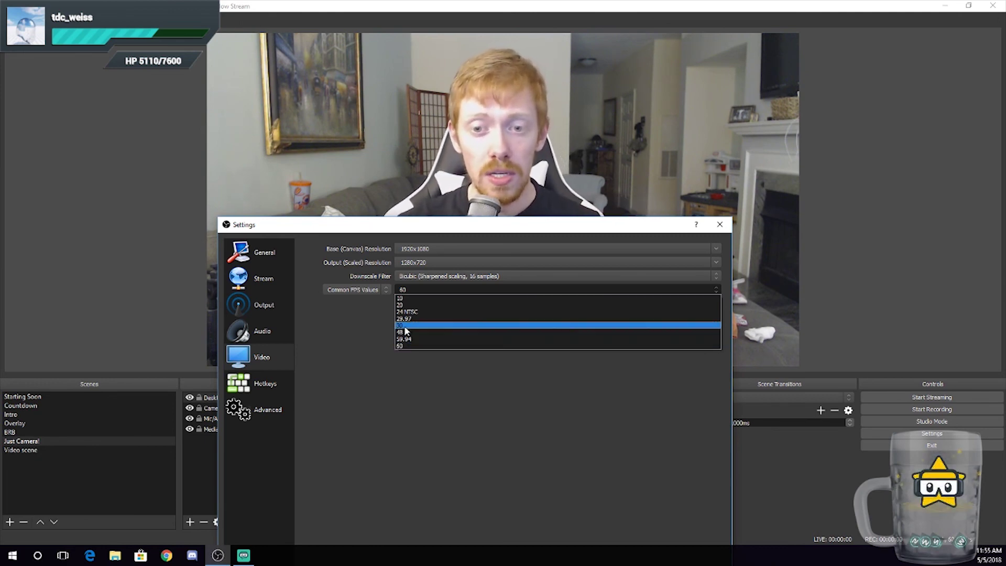
{"action": "left_click", "coordinate": [401, 325]}
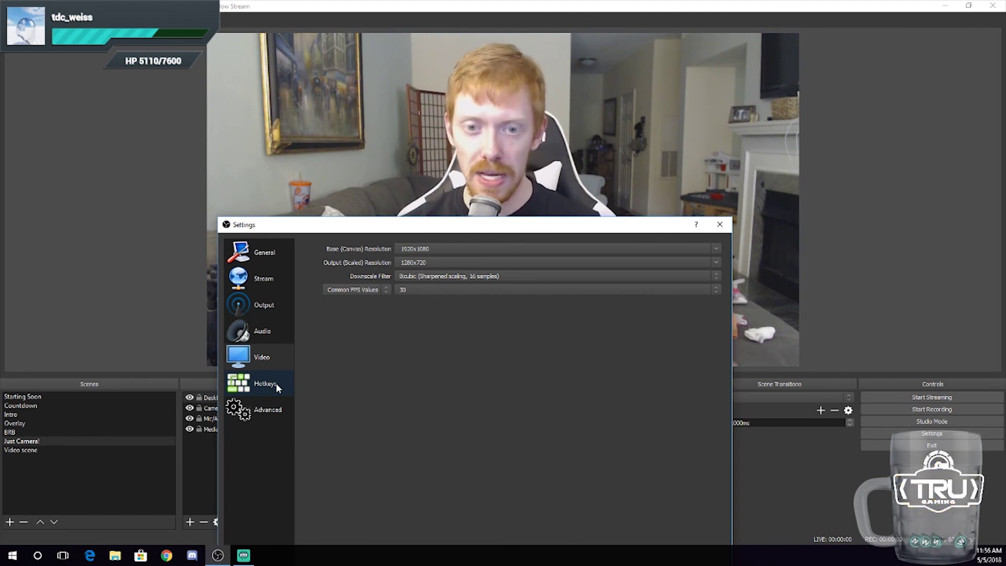
Step: Review the Advanced settings, then close the Settings window to bring up the save prompt
{"action": "left_click", "coordinate": [250, 414]}
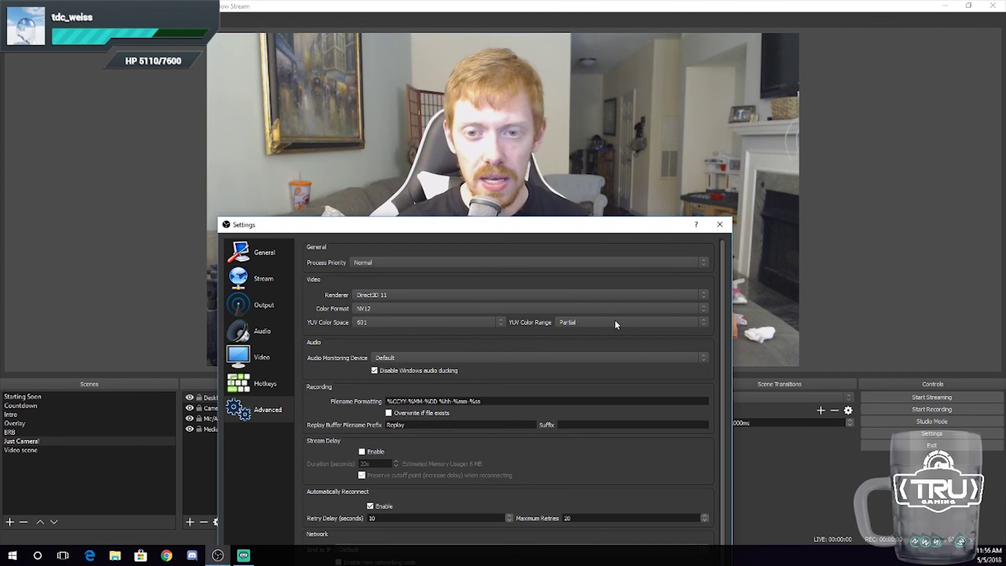
{"action": "left_click_drag", "start_coordinate": [449, 233], "coordinate": [474, 128]}
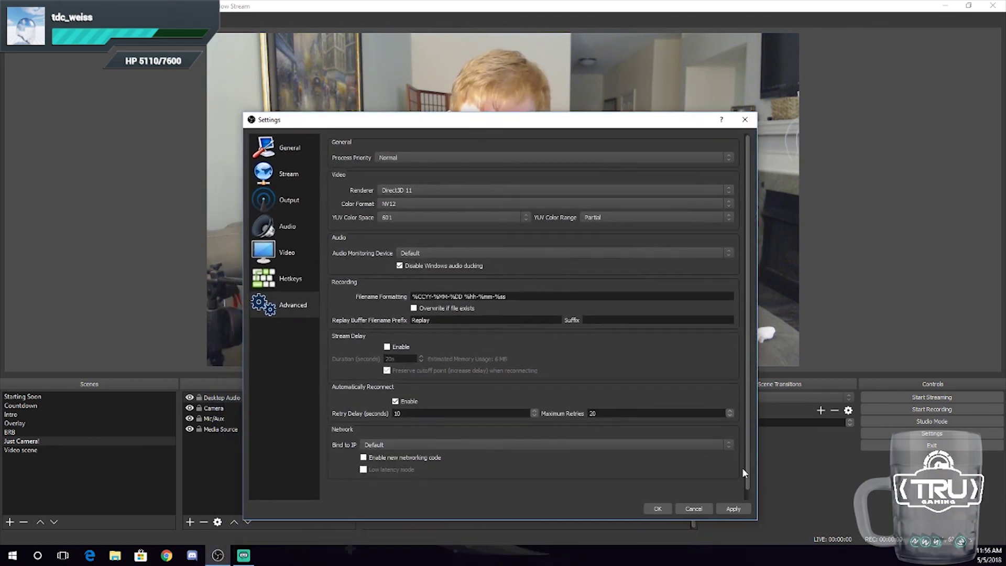
{"action": "left_click_drag", "start_coordinate": [570, 114], "coordinate": [518, 328]}
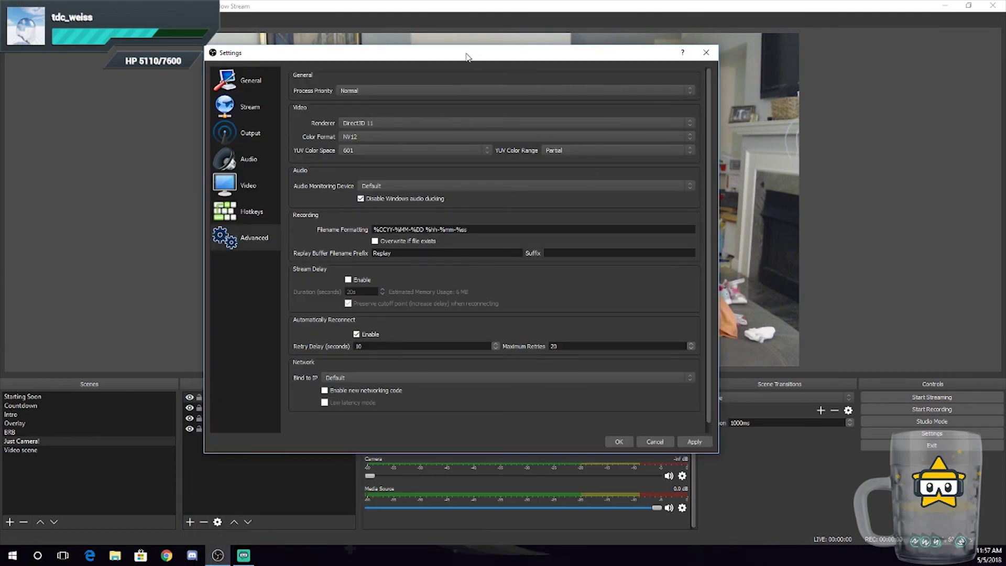
{"action": "left_click_drag", "start_coordinate": [468, 57], "coordinate": [499, 306]}
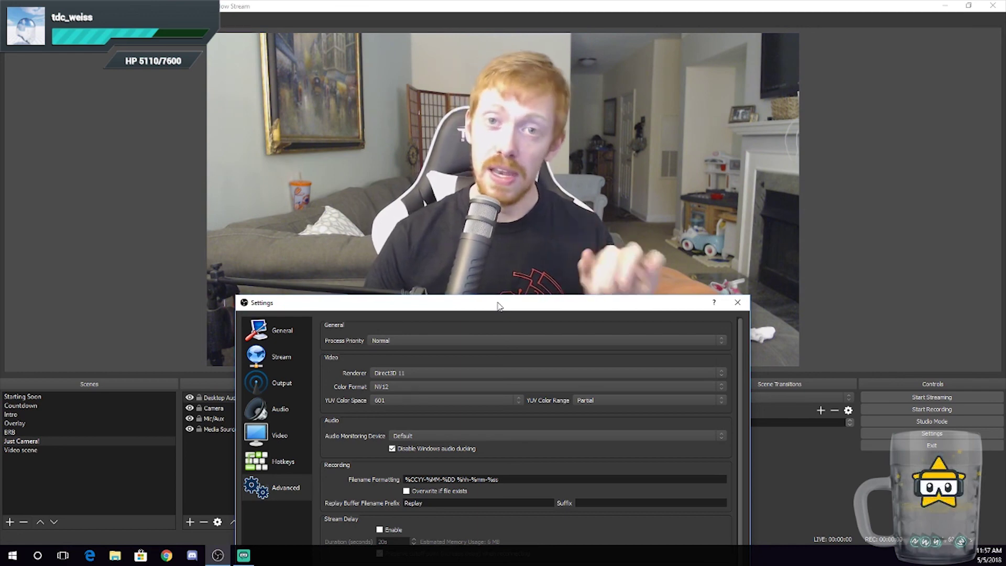
{"action": "left_click_drag", "start_coordinate": [497, 306], "coordinate": [494, 183]}
{"action": "left_click", "coordinate": [729, 188]}
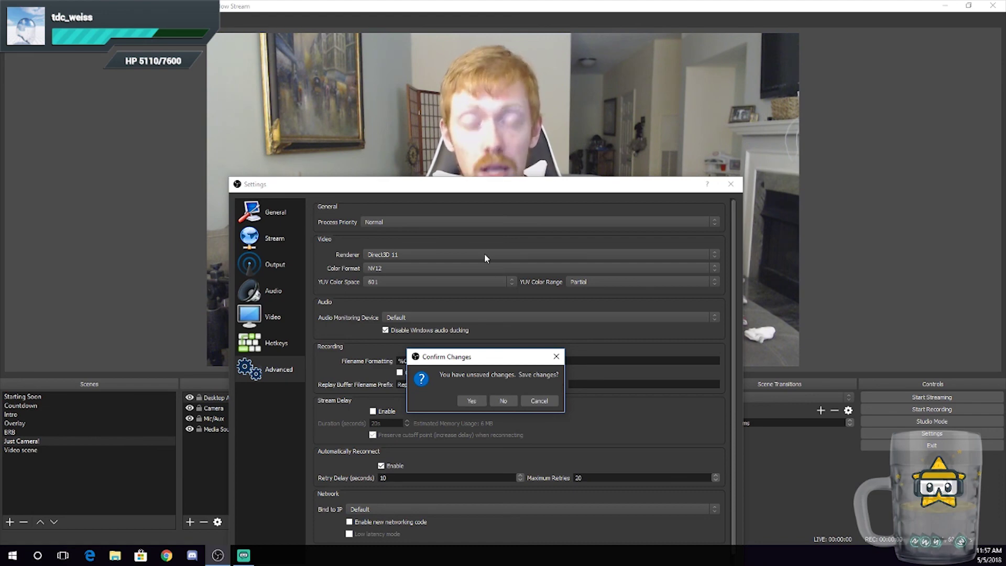
Step: Discard the pending changes, reopen Settings to Audio, and keep Desktop Audio Disabled
{"action": "left_click", "coordinate": [501, 402]}
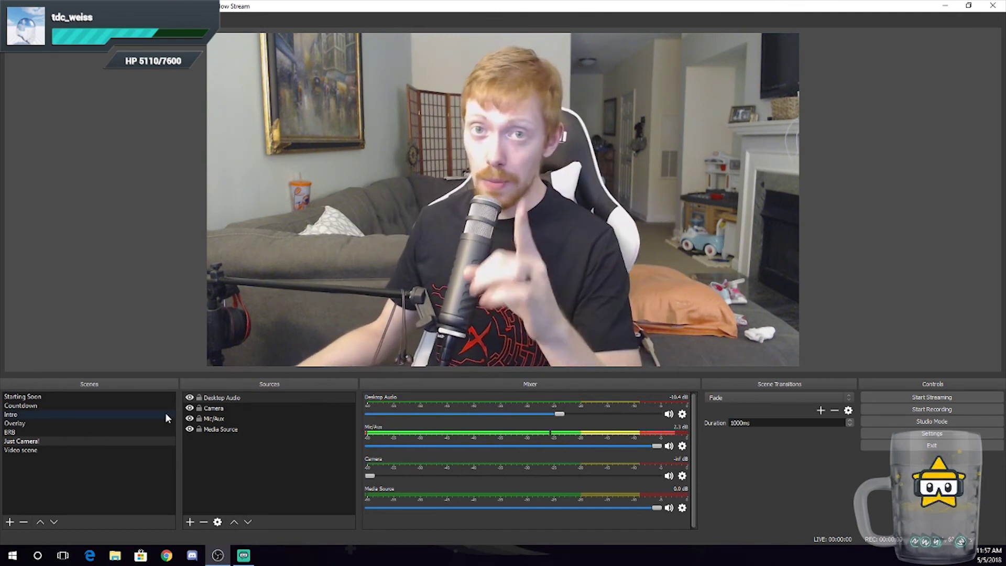
{"action": "left_click", "coordinate": [927, 435]}
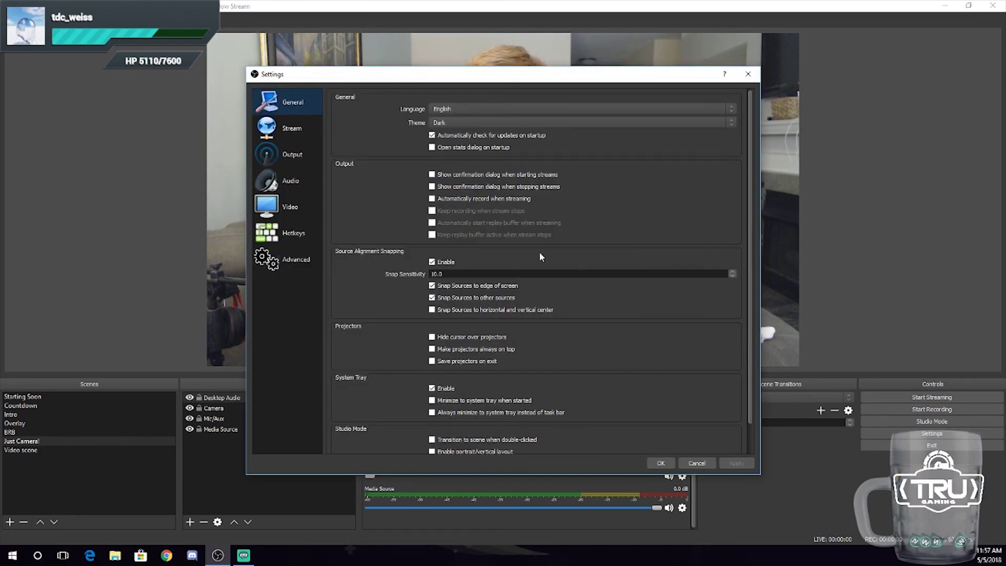
{"action": "left_click", "coordinate": [292, 182]}
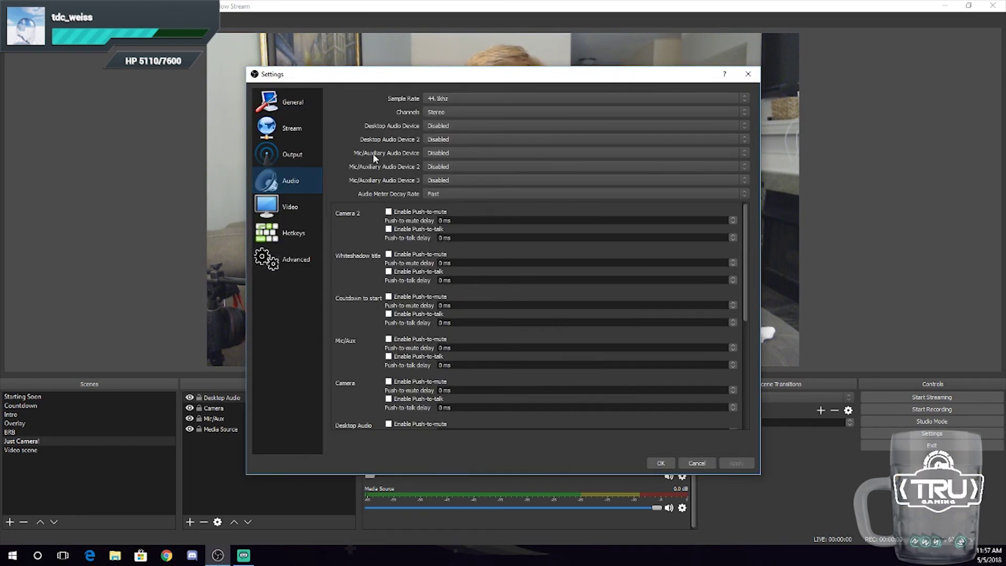
{"action": "left_click", "coordinate": [445, 126]}
{"action": "left_click", "coordinate": [445, 124]}
{"action": "left_click", "coordinate": [446, 125]}
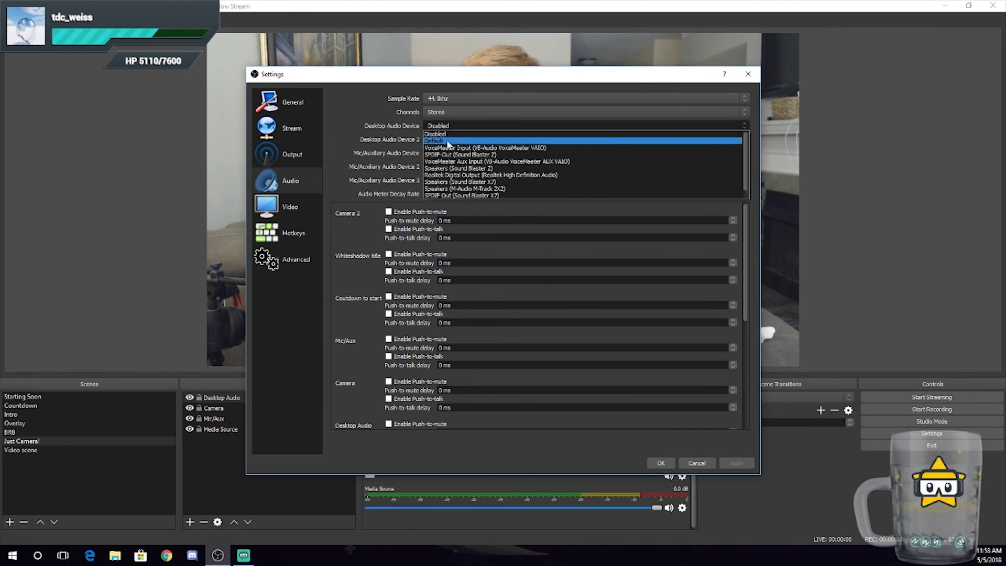
{"action": "left_click", "coordinate": [452, 135]}
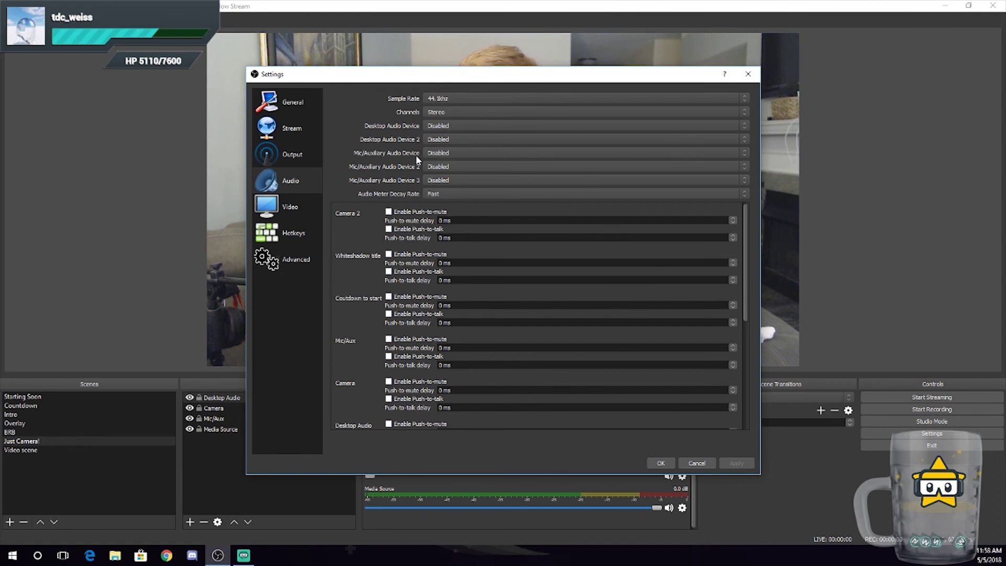
Step: Set the Mic/Auxiliary Audio Device to Default, then apply and save
{"action": "left_click", "coordinate": [440, 153]}
{"action": "left_click", "coordinate": [524, 164]}
{"action": "left_click", "coordinate": [736, 463]}
{"action": "left_click", "coordinate": [661, 462]}
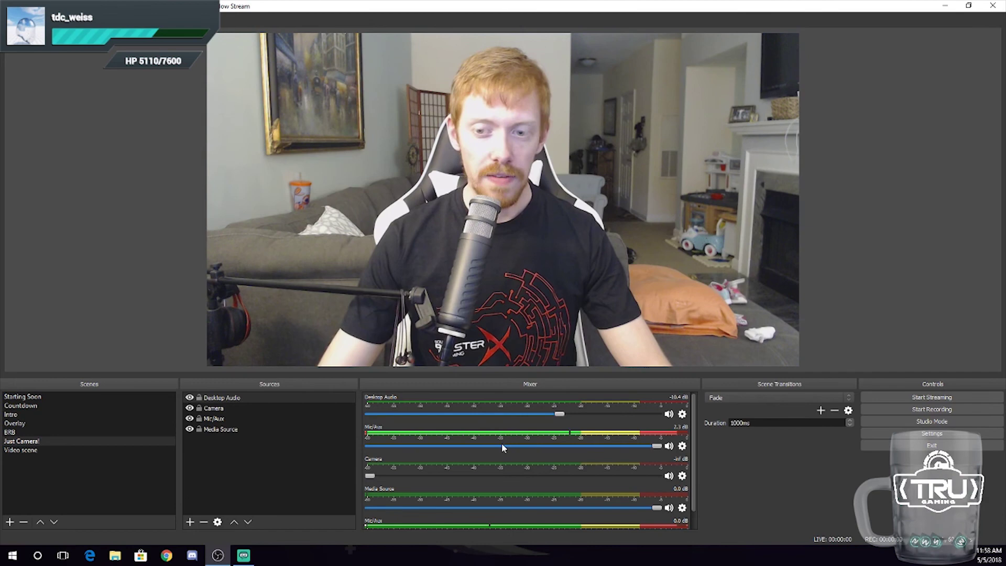
{"action": "left_click", "coordinate": [75, 397]}
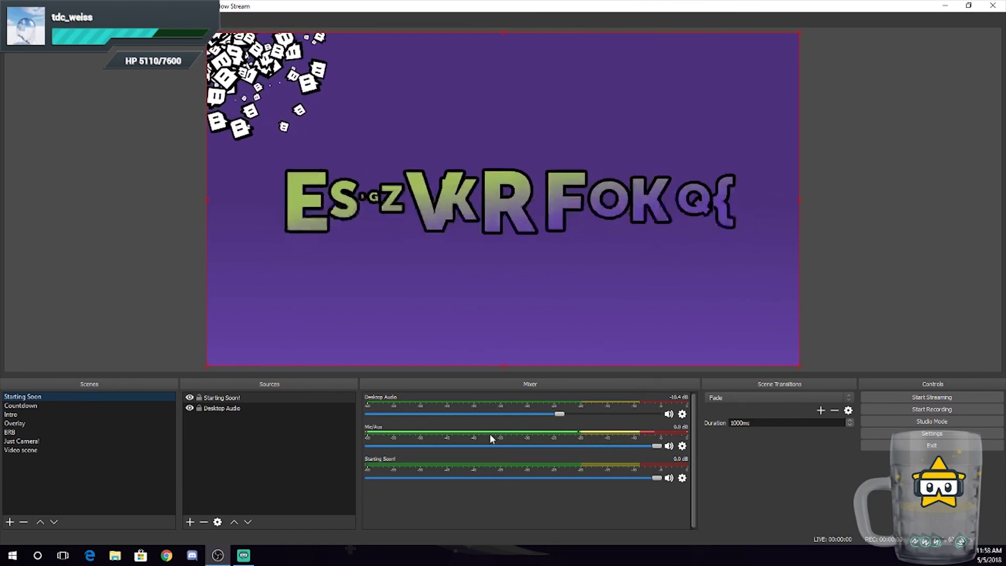
{"action": "left_click", "coordinate": [64, 406]}
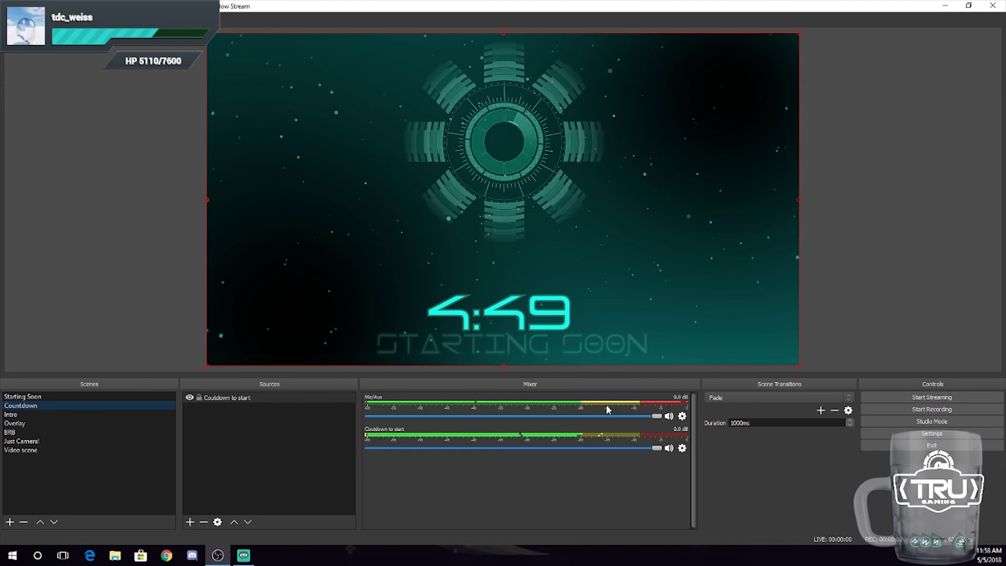
{"action": "left_click", "coordinate": [42, 442]}
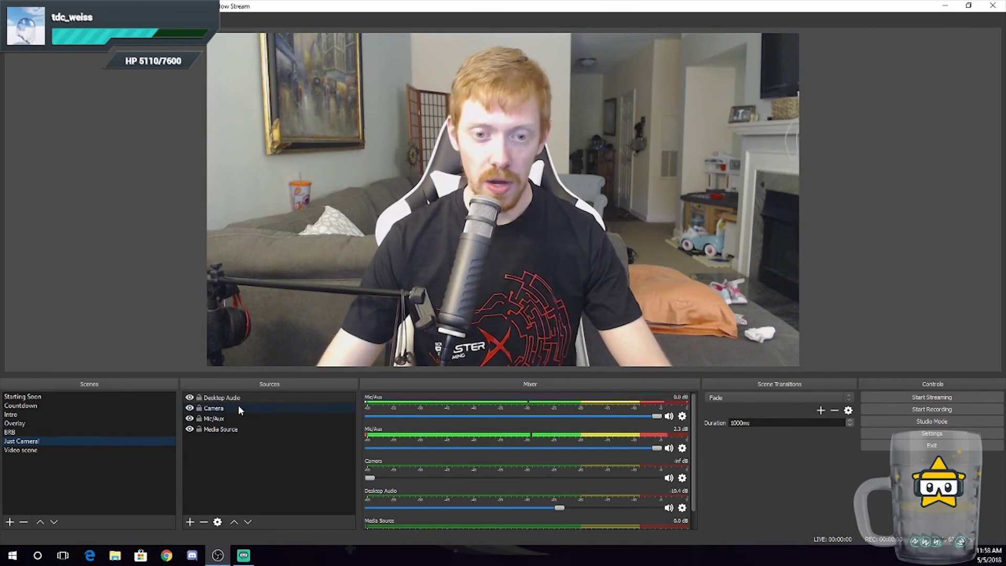
Step: Inspect the Mic/Aux source properties without changing anything
{"action": "right_click", "coordinate": [224, 418]}
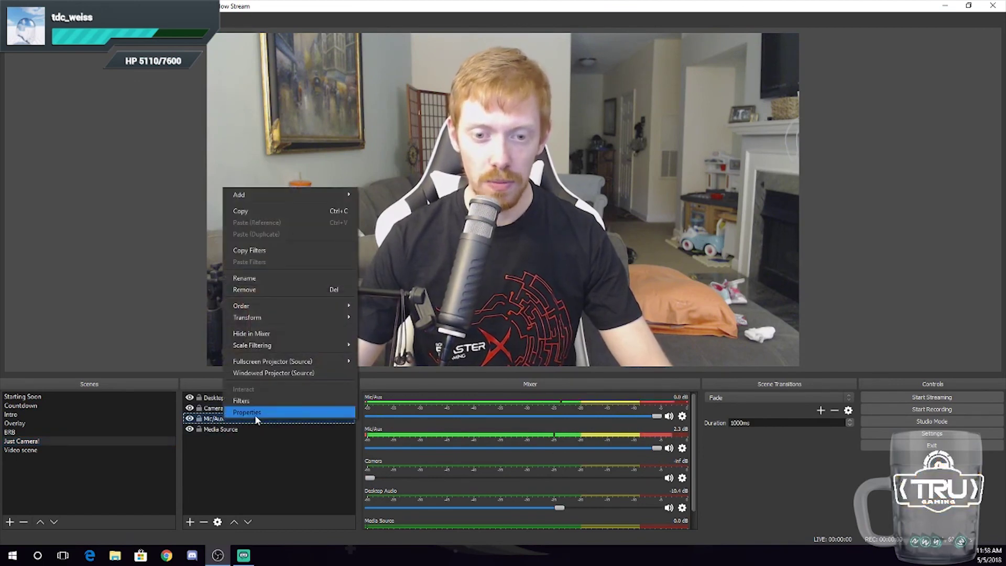
{"action": "left_click", "coordinate": [255, 413]}
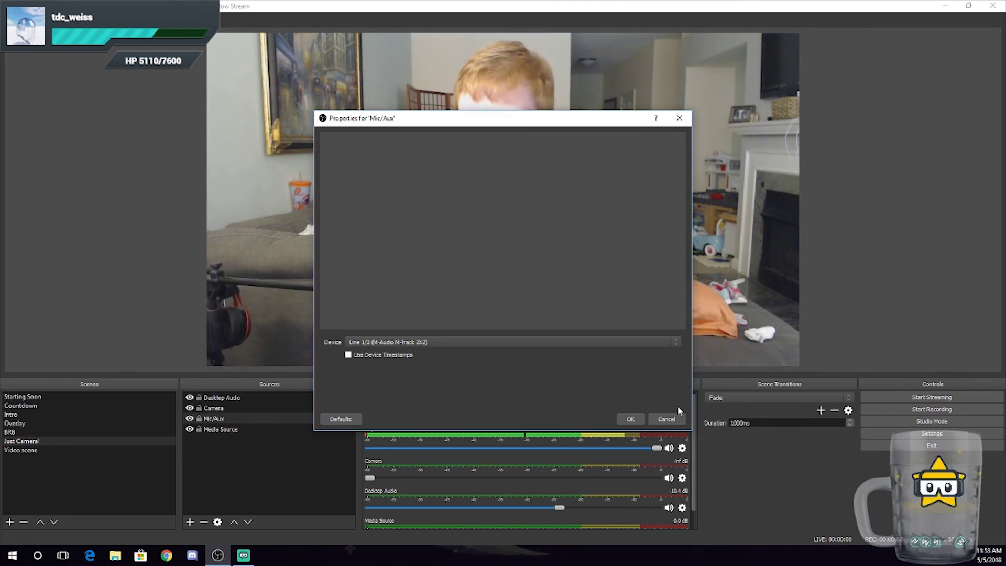
{"action": "left_click", "coordinate": [630, 419]}
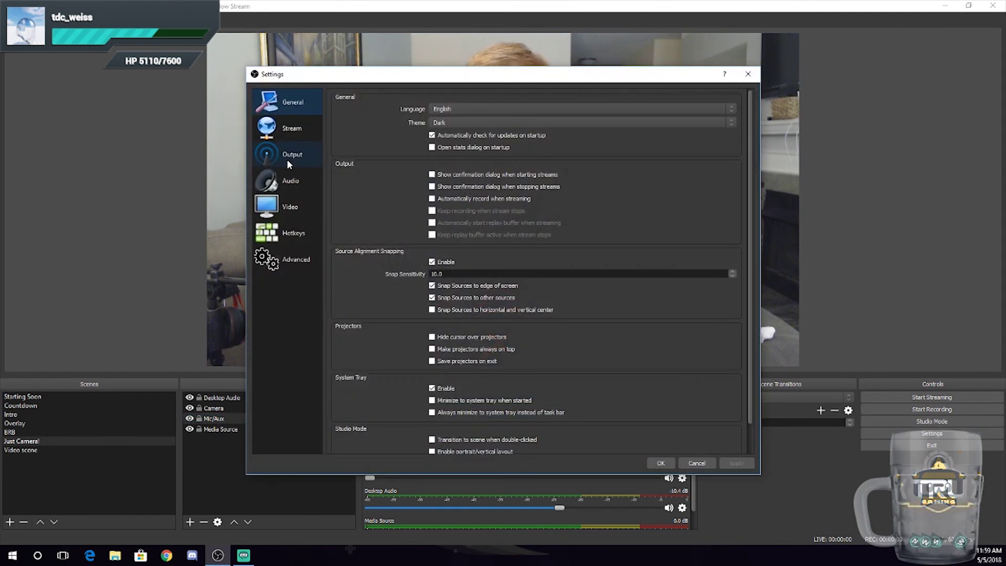
Step: Set the global Mic/Auxiliary Audio Device to Disabled and save the settings
{"action": "left_click", "coordinate": [293, 181]}
{"action": "left_click", "coordinate": [448, 153]}
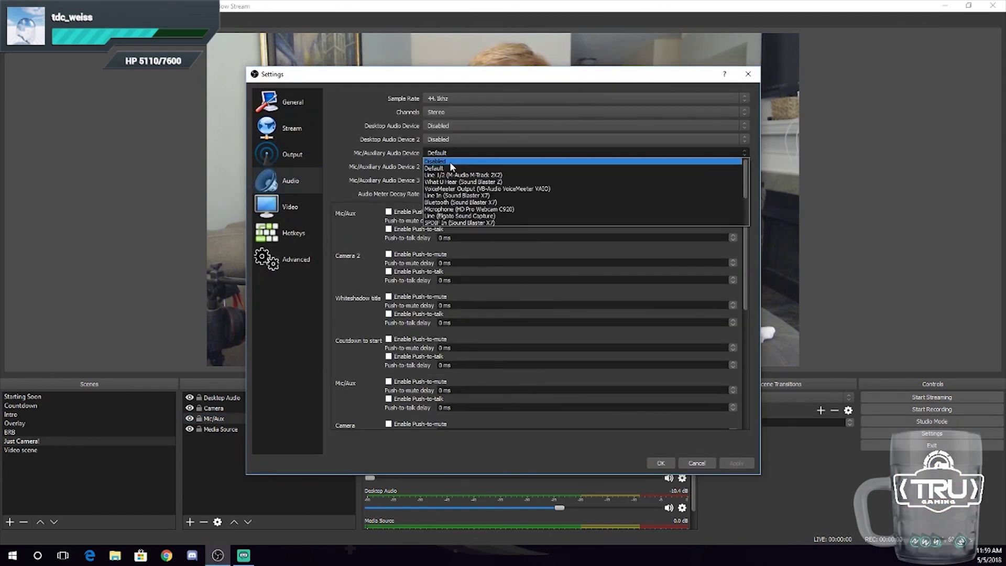
{"action": "left_click", "coordinate": [479, 160]}
{"action": "left_click", "coordinate": [661, 463]}
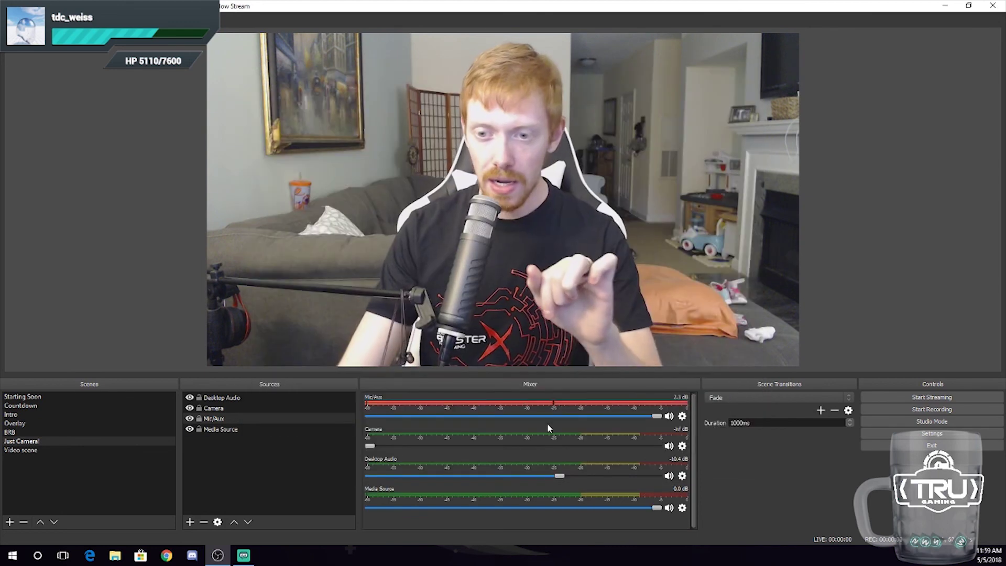
Step: Confirm the Mic/Aux source keeps Line 1/2 (M-Audio M-Track 2X2) as its device
{"action": "left_click", "coordinate": [226, 418]}
{"action": "right_click", "coordinate": [226, 418]}
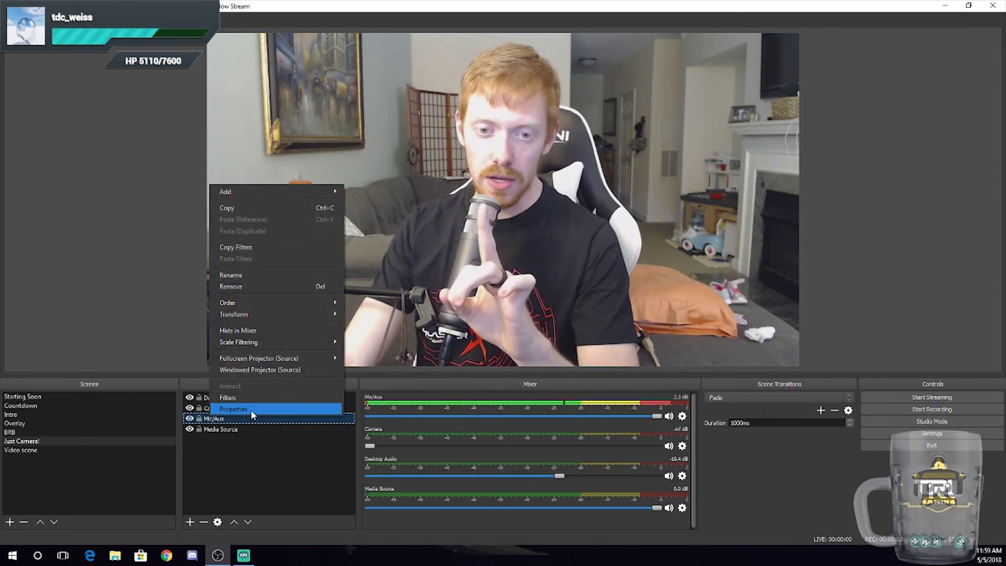
{"action": "left_click", "coordinate": [251, 410]}
{"action": "left_click", "coordinate": [449, 344]}
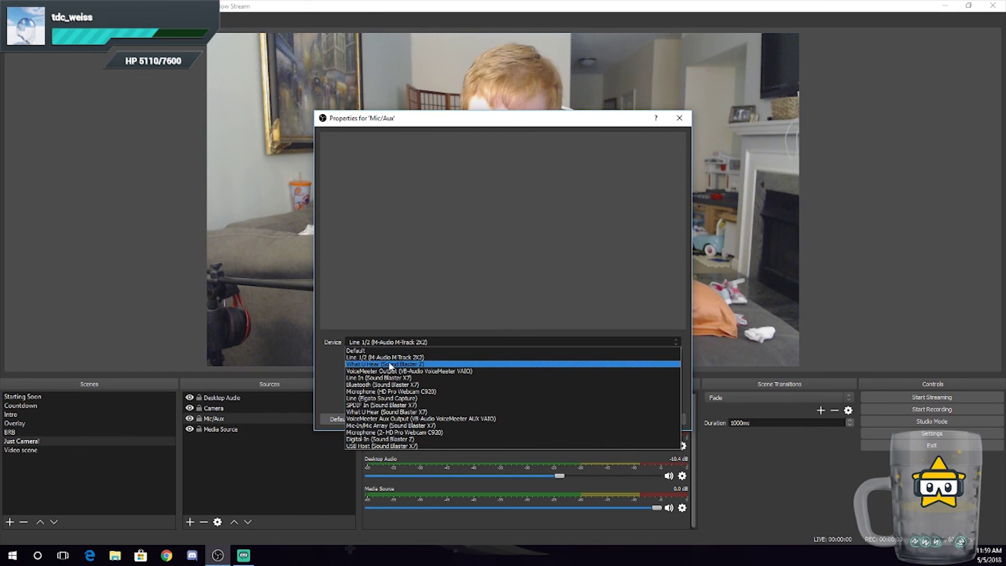
{"action": "left_click", "coordinate": [408, 357]}
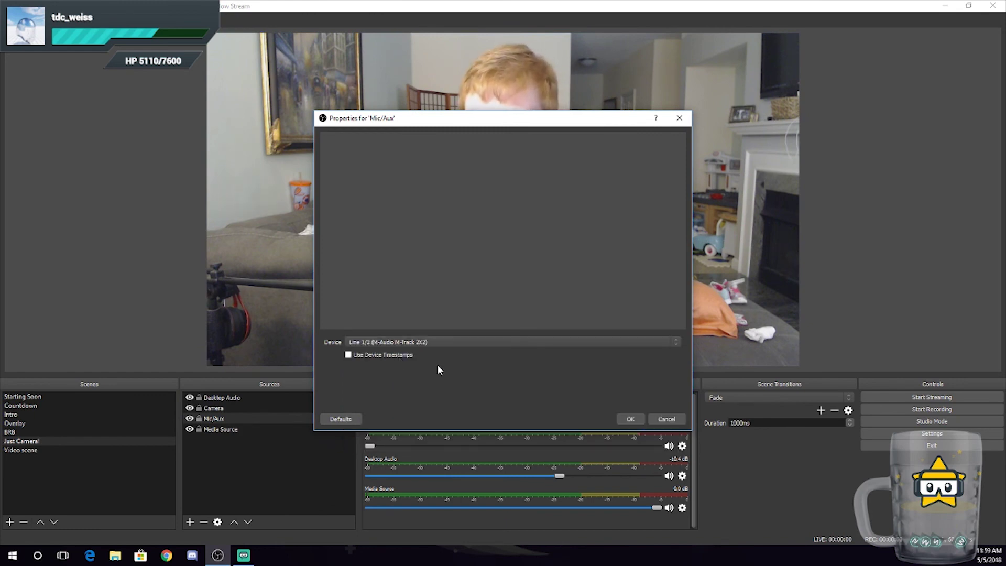
{"action": "left_click", "coordinate": [632, 419]}
{"action": "left_click", "coordinate": [61, 396]}
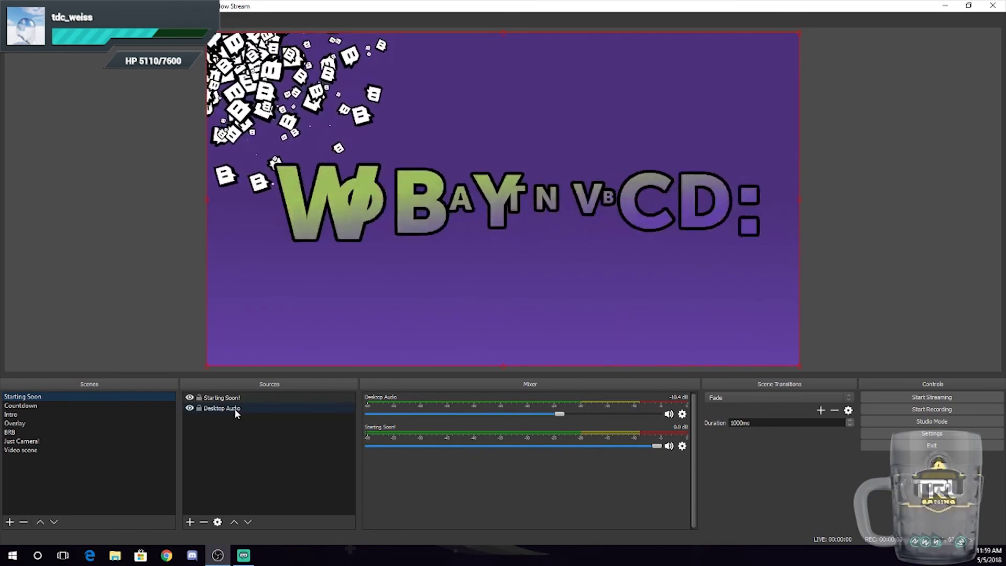
{"action": "left_click", "coordinate": [71, 406]}
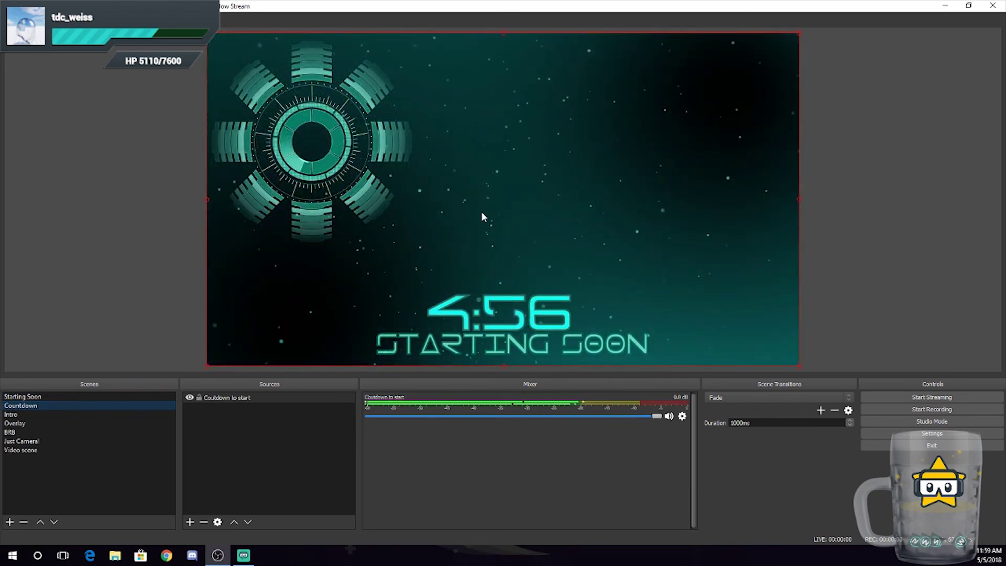
{"action": "left_click", "coordinate": [59, 415]}
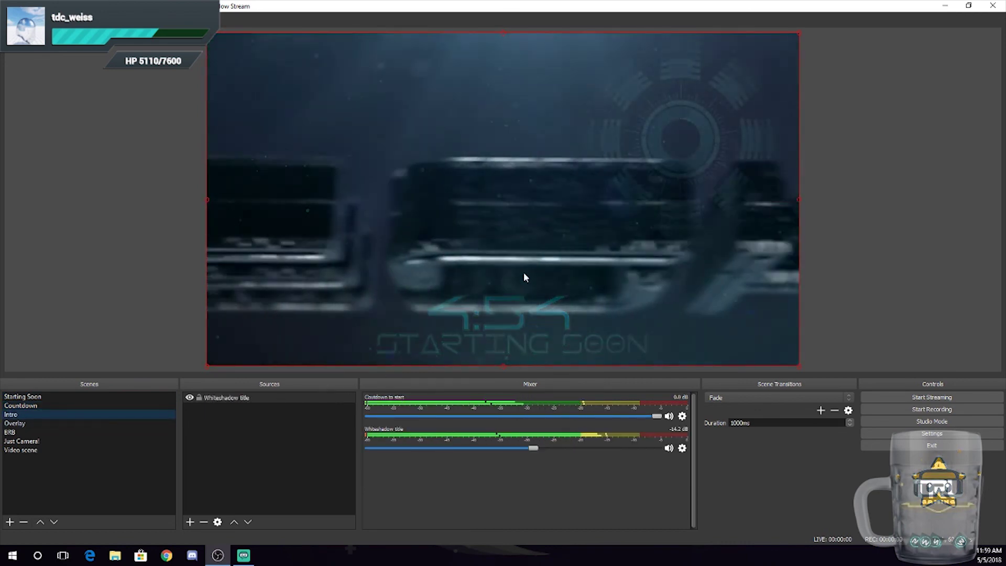
{"action": "left_click", "coordinate": [33, 424]}
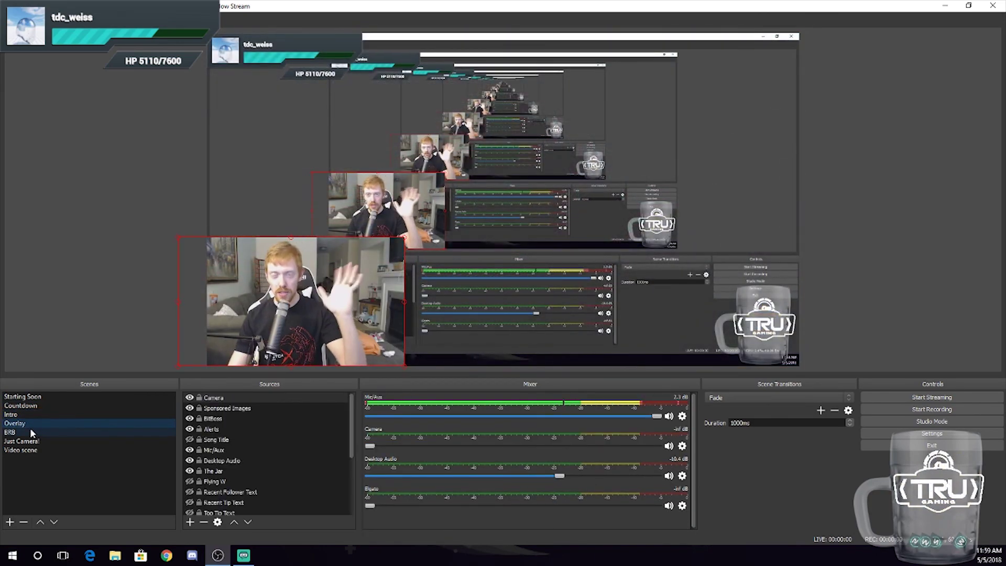
{"action": "left_click", "coordinate": [36, 432]}
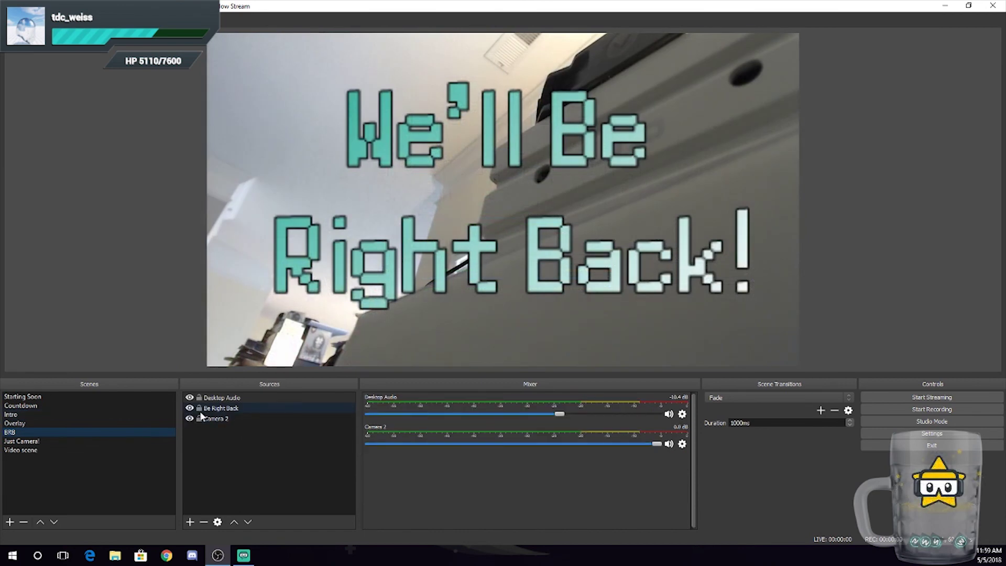
{"action": "left_click", "coordinate": [91, 440]}
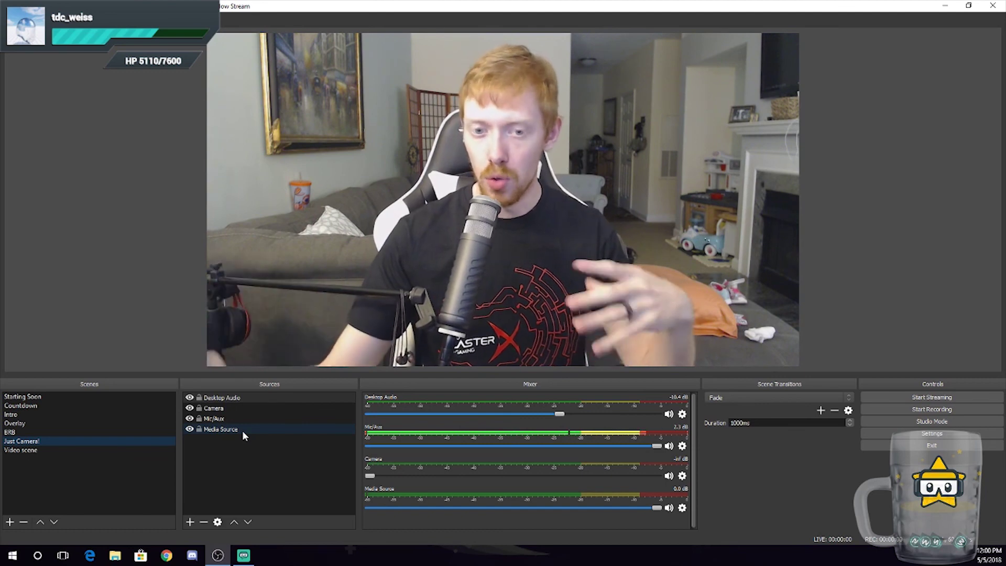
Step: Check the Playback and Recording device lists, ending on Line 1/2 (M-Audio M-Track 2X2) as default recording device
{"action": "key", "text": "Tab"}
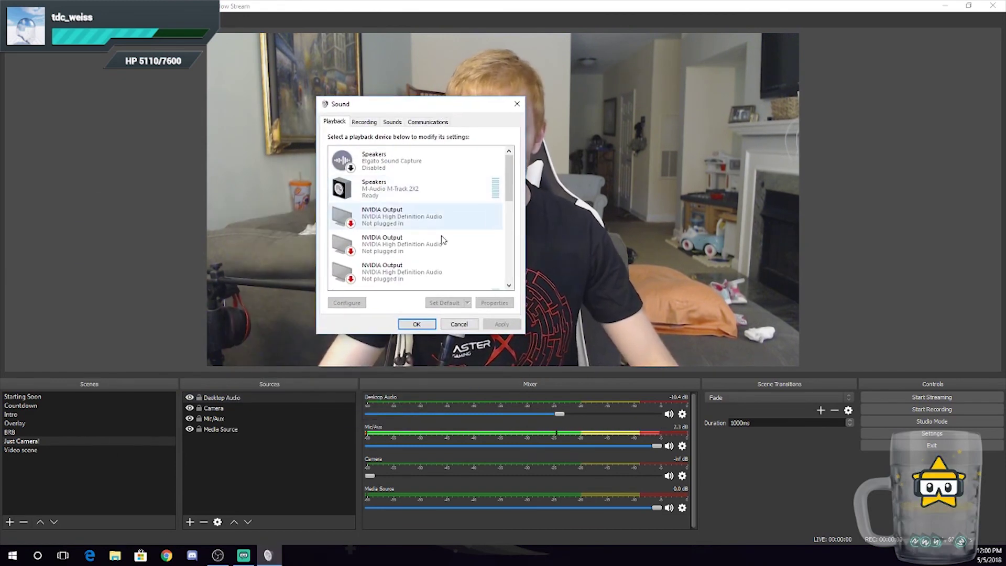
{"action": "scroll", "coordinate": [419, 230], "scroll_direction": "down", "scroll_amount": 2}
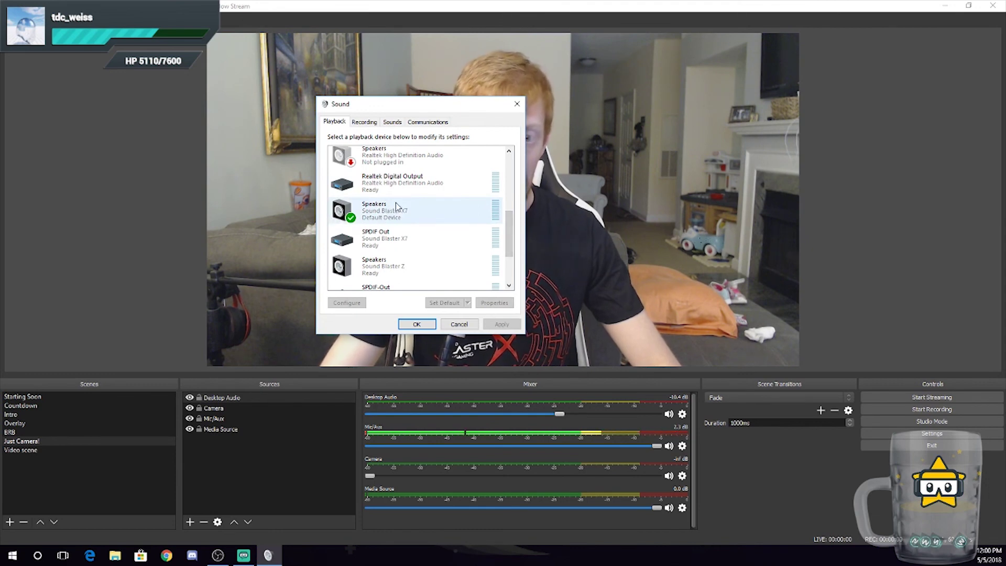
{"action": "left_click", "coordinate": [365, 123]}
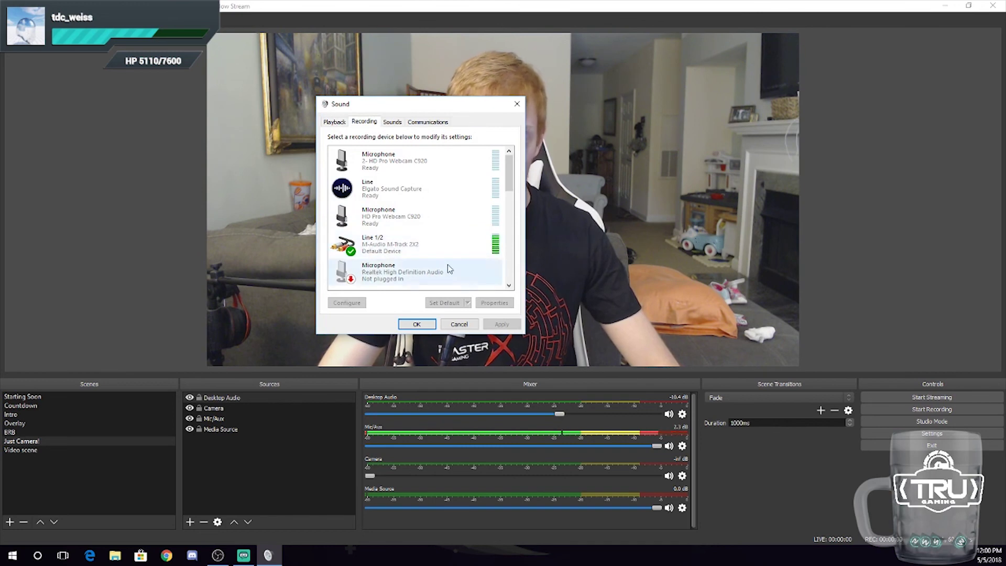
{"action": "left_click", "coordinate": [334, 122]}
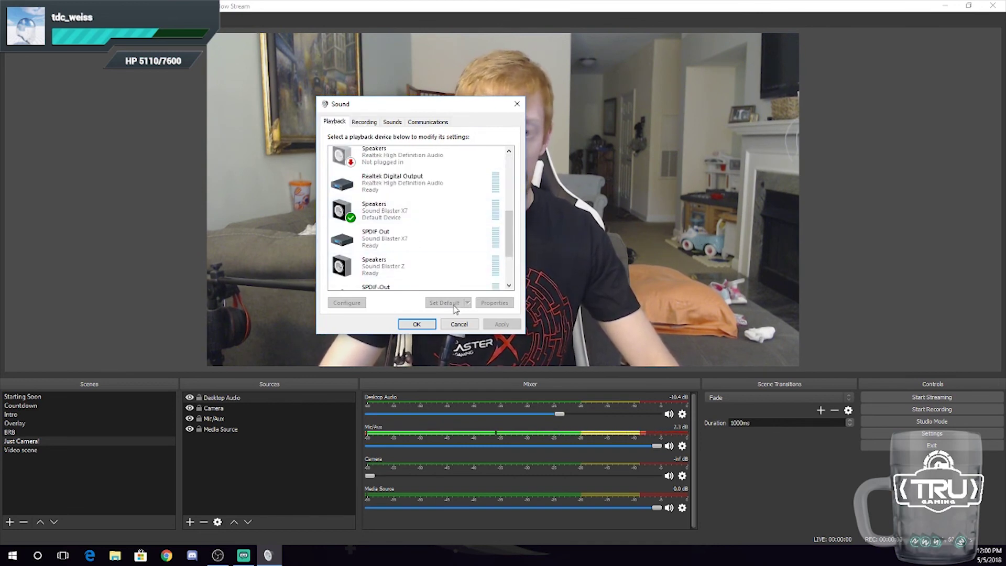
{"action": "key", "text": "ctrl+Tab"}
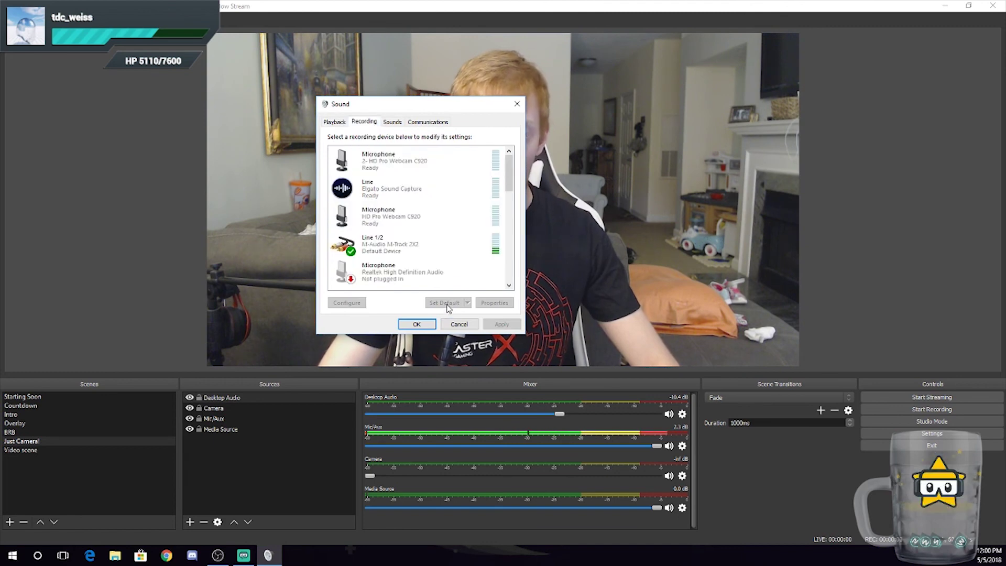
Step: Confirm the Sound dialog with OK and return to the Just Camera! scene in OBS
{"action": "left_click", "coordinate": [416, 325]}
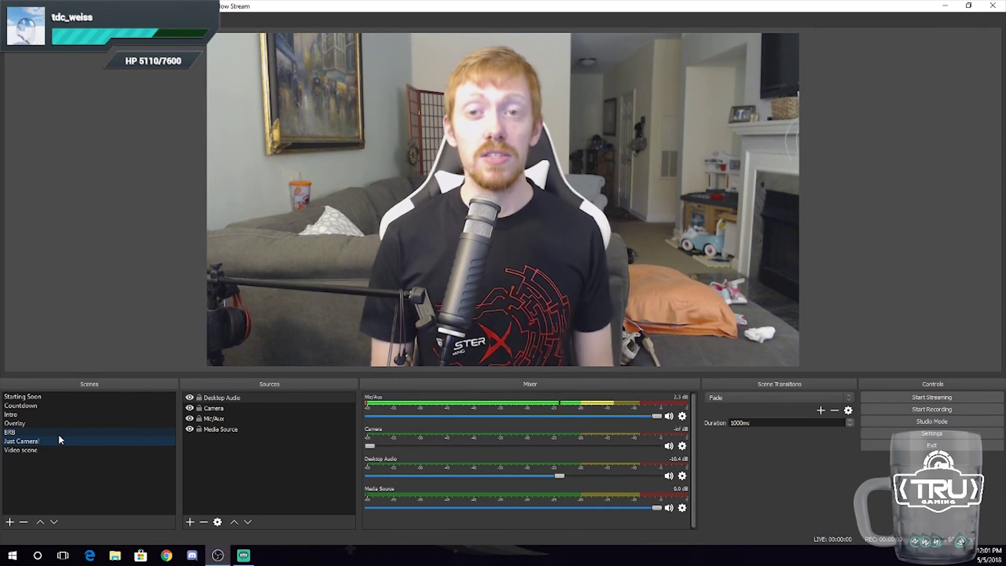